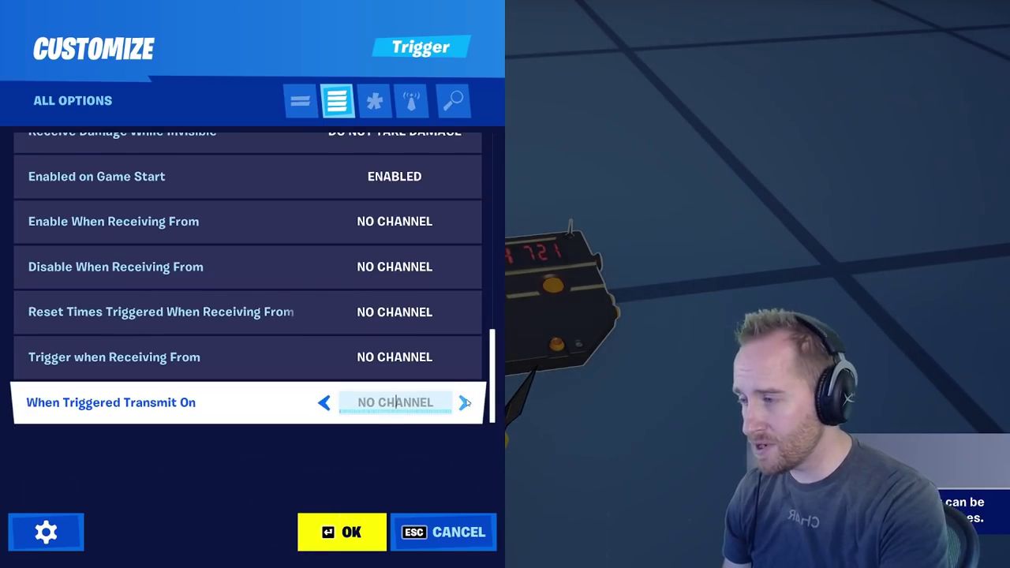
Step: Set the trigger's 'When Triggered Transmit On' option to Channel 1
{"action": "left_click", "coordinate": [465, 403]}
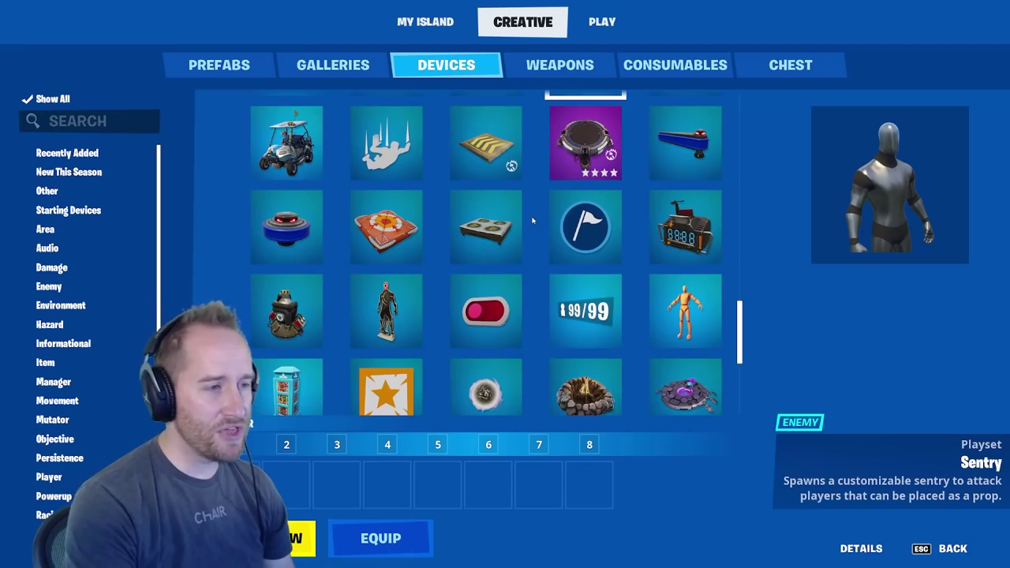
Step: Set the Character Device's 'Play Emote When Receiving From' option to Channel 1
{"action": "scroll", "coordinate": [533, 222], "scroll_direction": "down", "scroll_amount": 3}
{"action": "scroll", "coordinate": [532, 223], "scroll_direction": "down", "scroll_amount": 1}
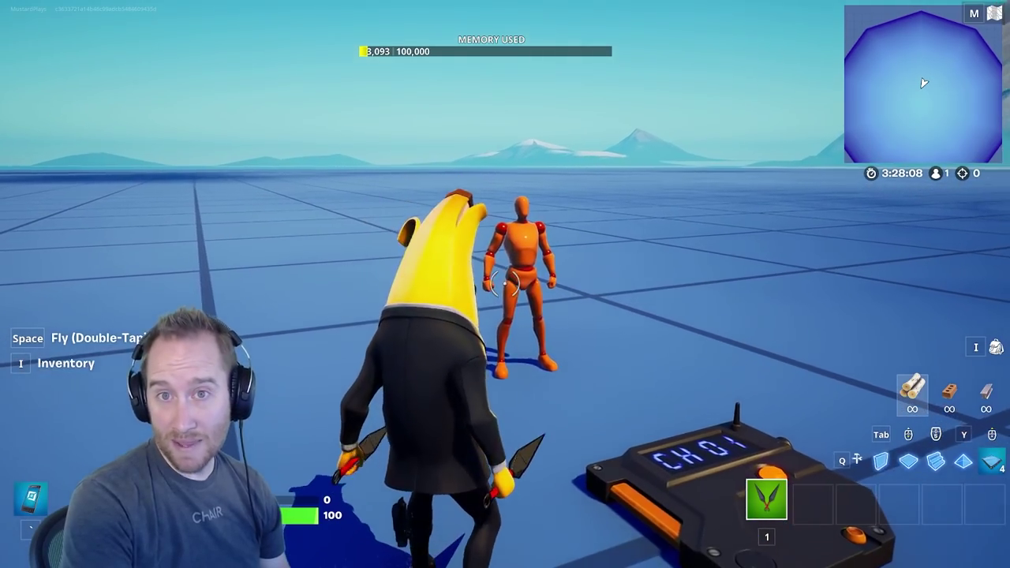
{"action": "key", "text": "w"}
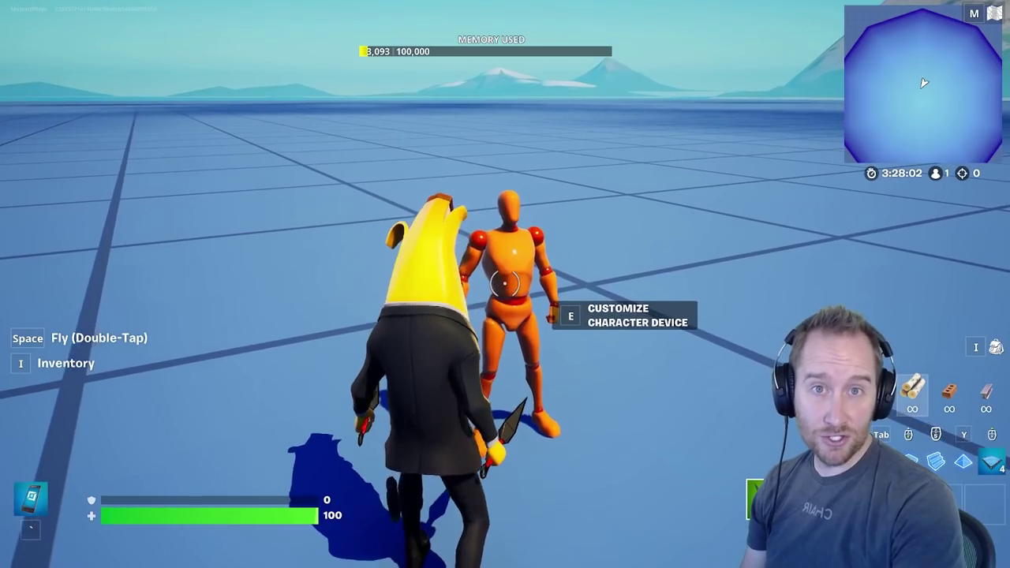
{"action": "key", "text": "e"}
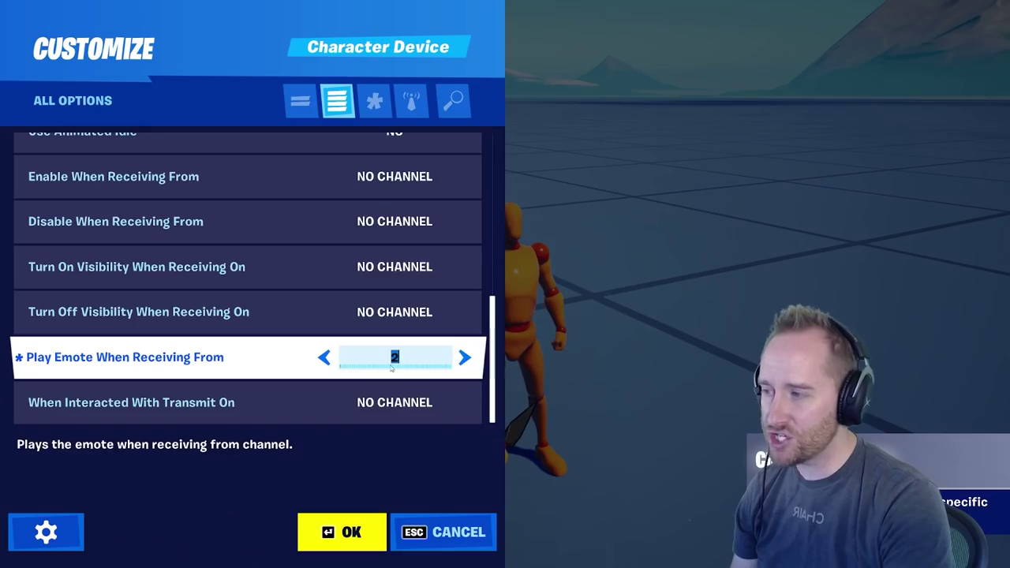
{"action": "left_click", "coordinate": [615, 444]}
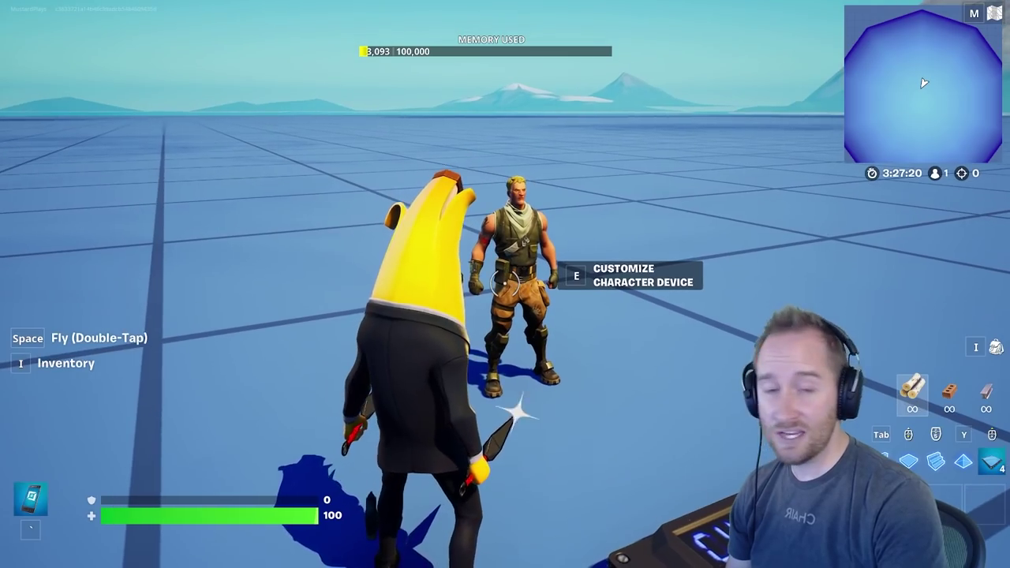
Step: Start a game, step on the trigger to make the character emote, then reopen the trigger's settings
{"action": "key", "text": "e"}
{"action": "key", "text": "Escape"}
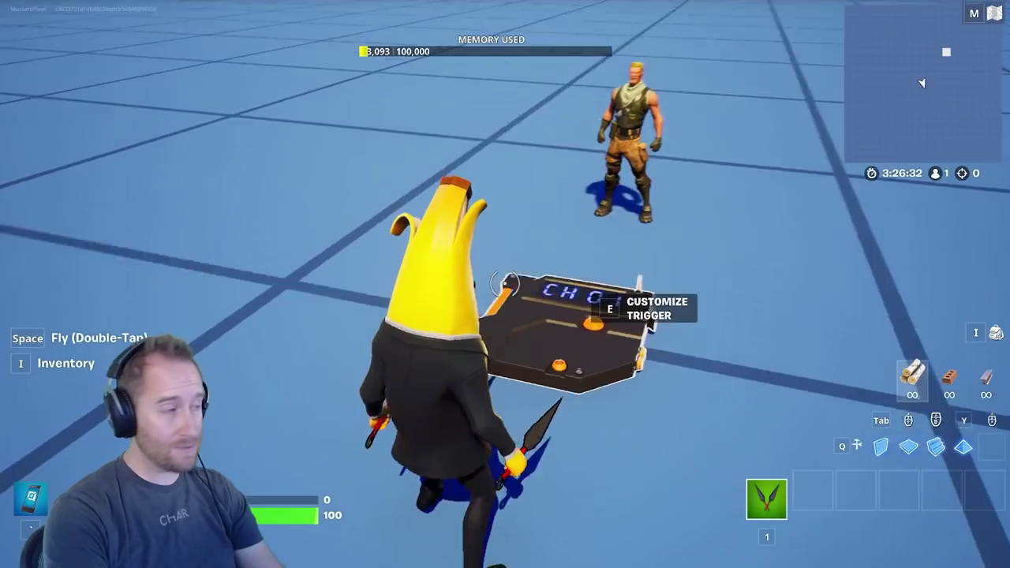
{"action": "key", "text": "Escape"}
{"action": "left_click", "coordinate": [238, 377]}
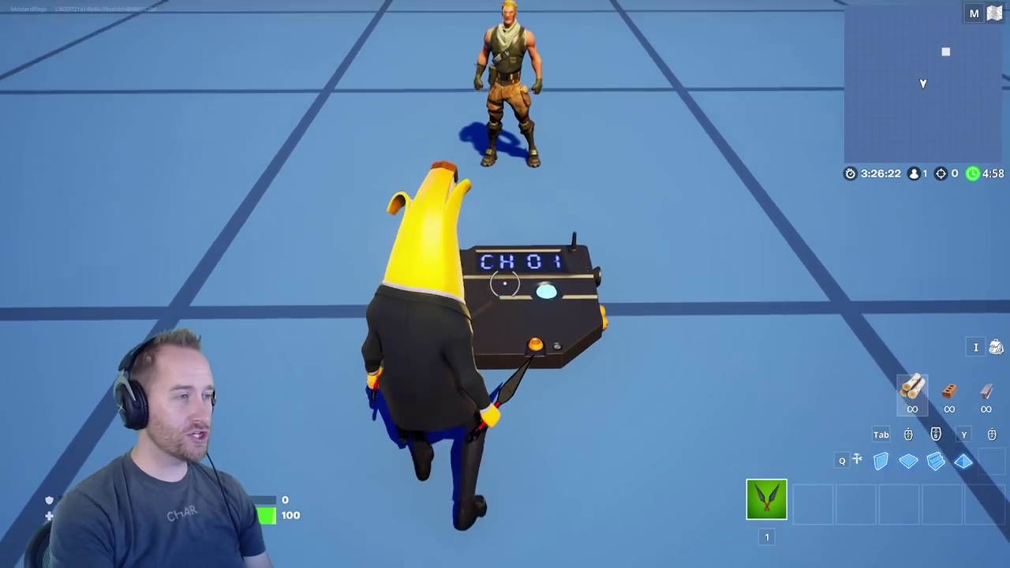
{"action": "key", "text": "w"}
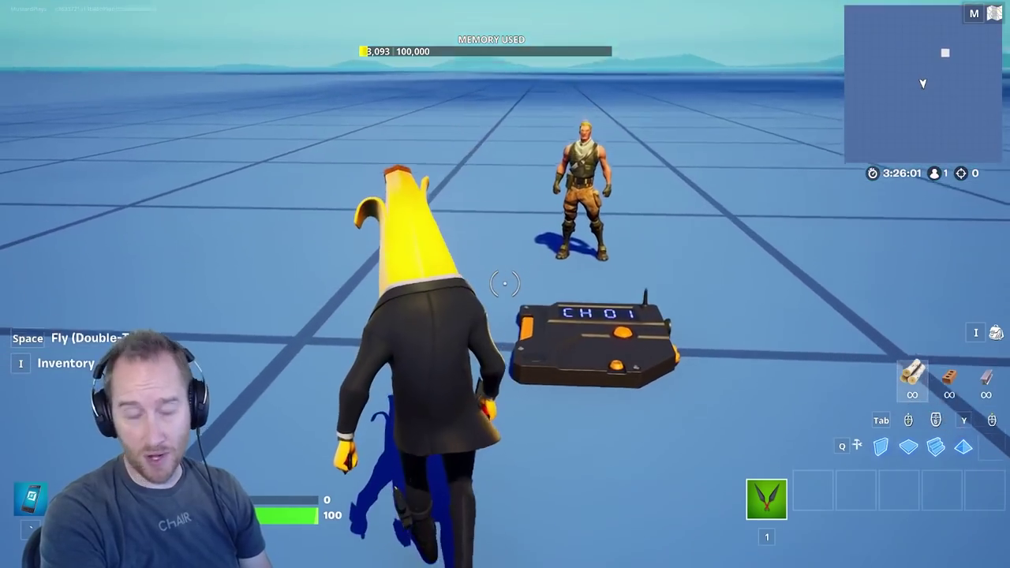
{"action": "key", "text": "e"}
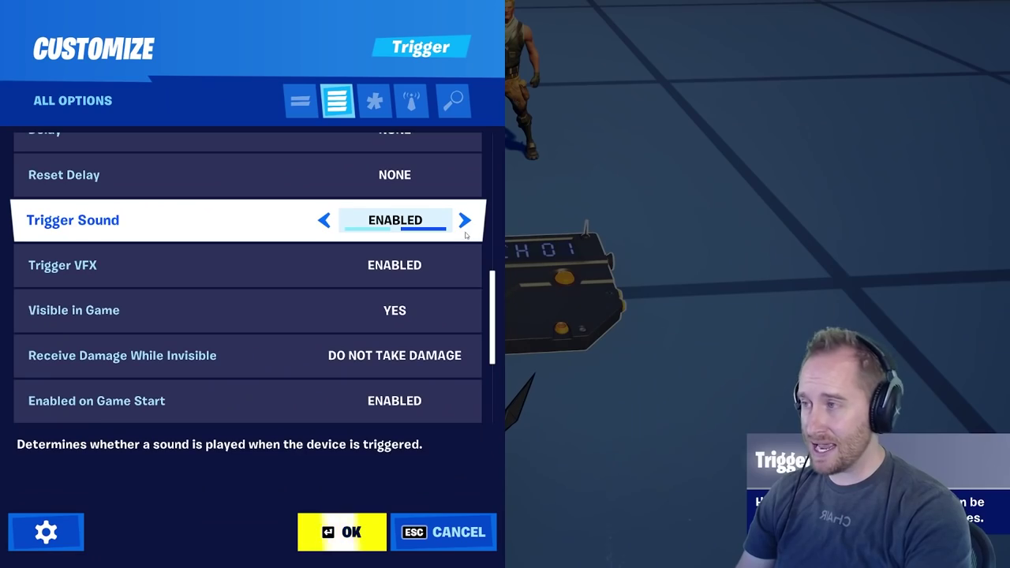
Step: Set Trigger VFX to Disabled, then walk back and forth over the trigger plates to test
{"action": "left_click", "coordinate": [464, 267]}
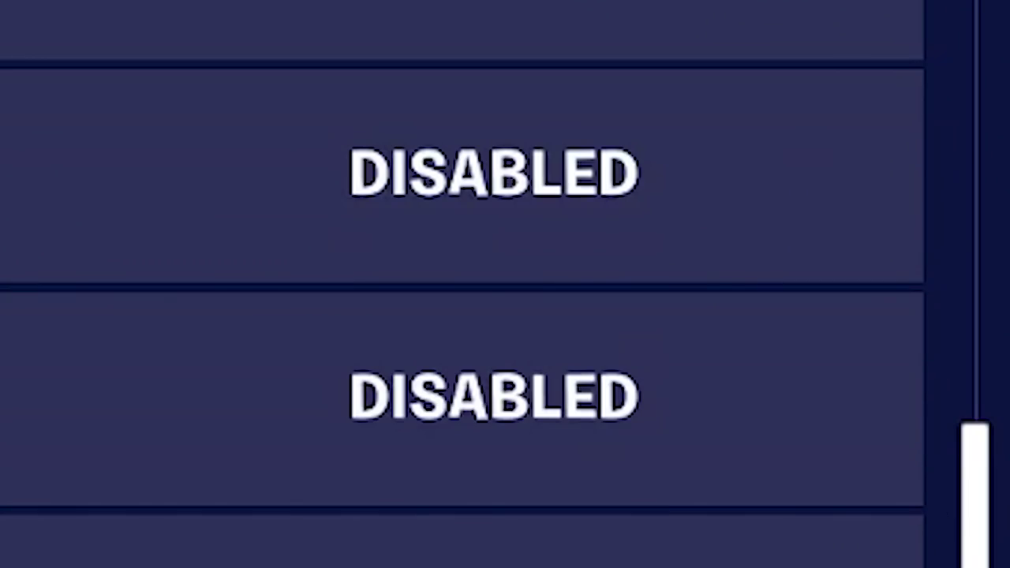
{"action": "key", "text": "Return"}
{"action": "key", "text": "w"}
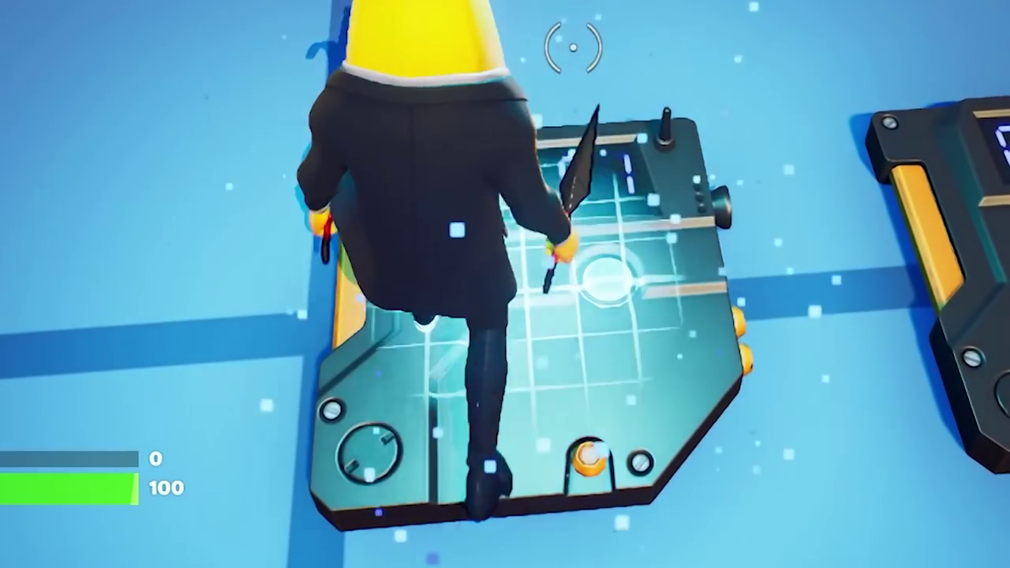
{"action": "key", "text": "s"}
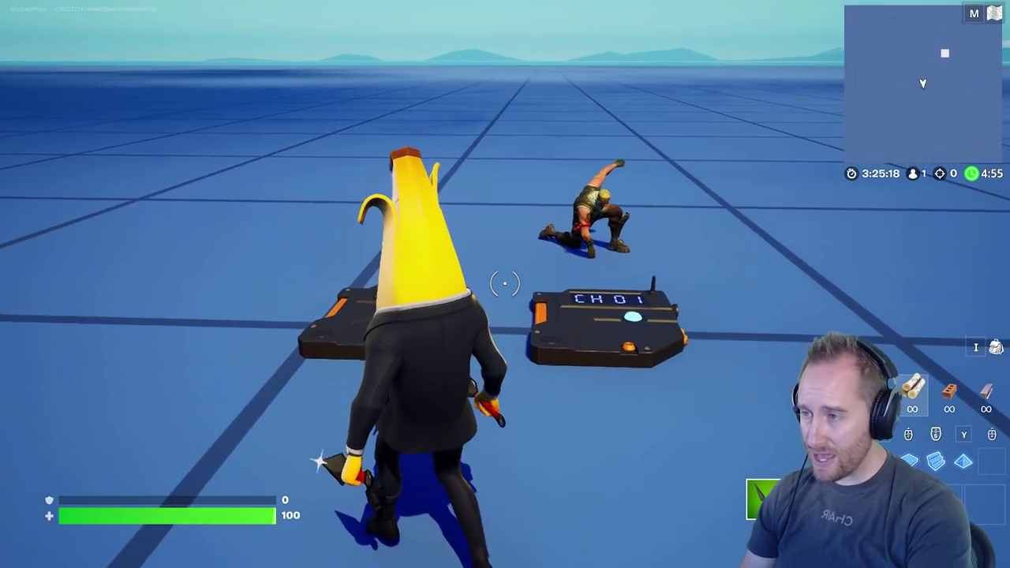
{"action": "key", "text": "w"}
{"action": "key", "text": "s"}
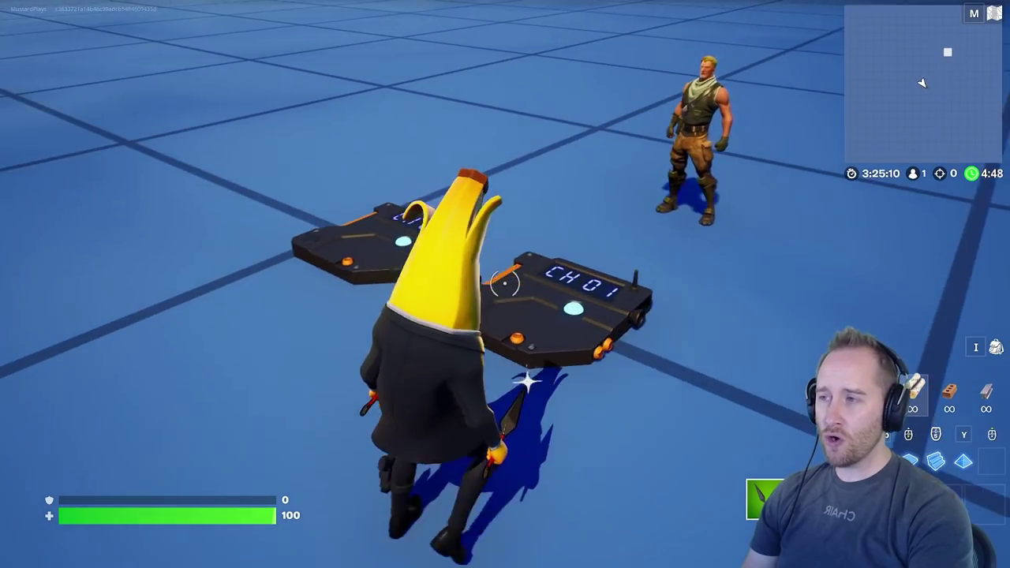
{"action": "key", "text": "w"}
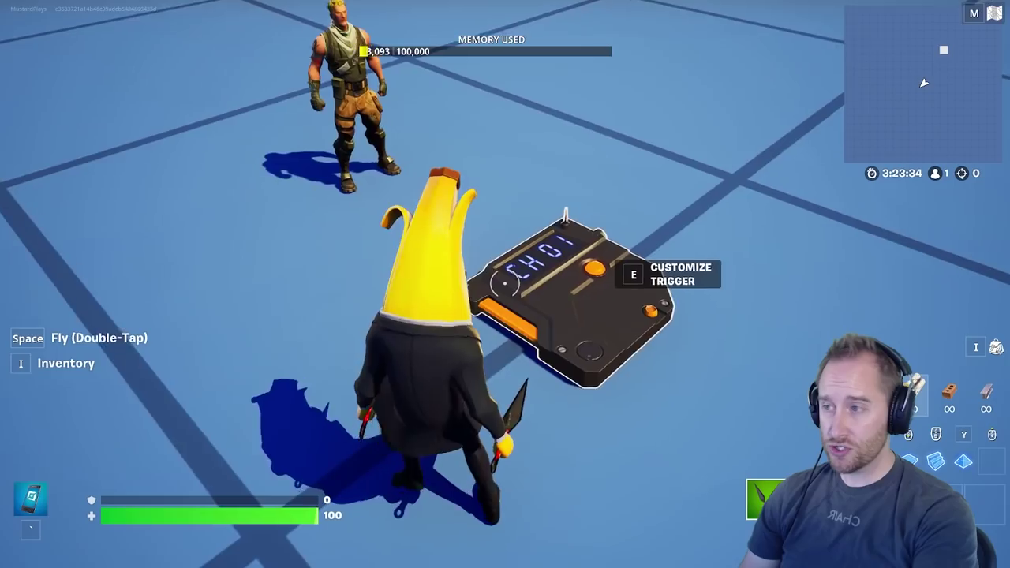
Step: Set the trigger's 'Visible in Game' to No and reposition it in front of the character
{"action": "left_click", "coordinate": [553, 280]}
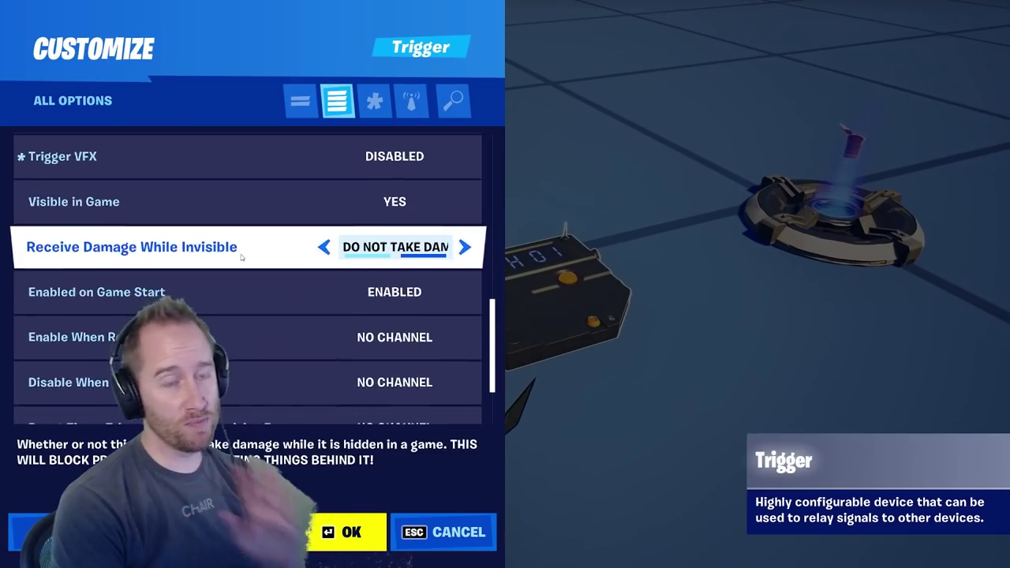
{"action": "scroll", "coordinate": [243, 257], "scroll_direction": "down", "scroll_amount": 2}
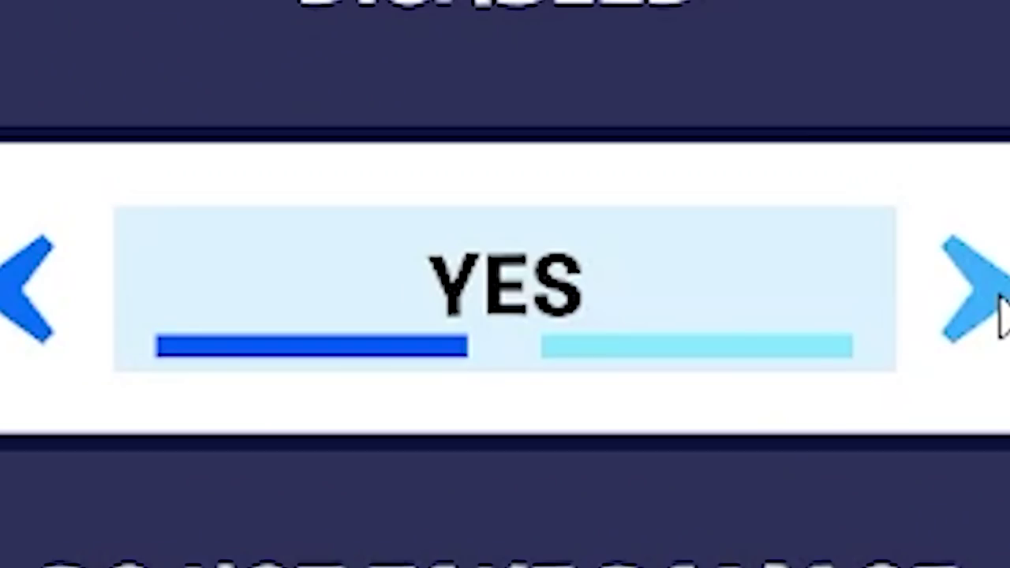
{"action": "left_click", "coordinate": [985, 298]}
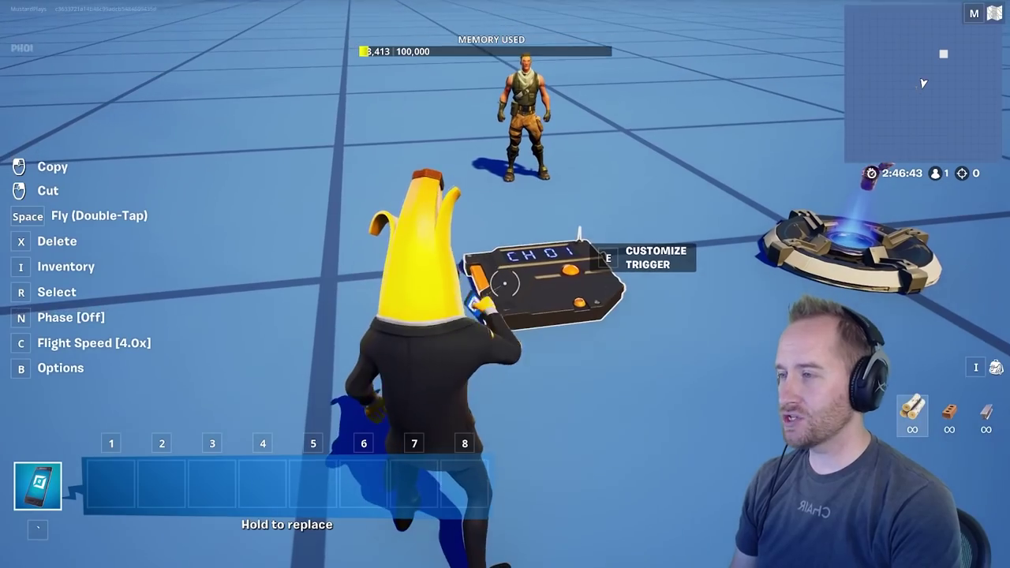
{"action": "left_click", "coordinate": [505, 284]}
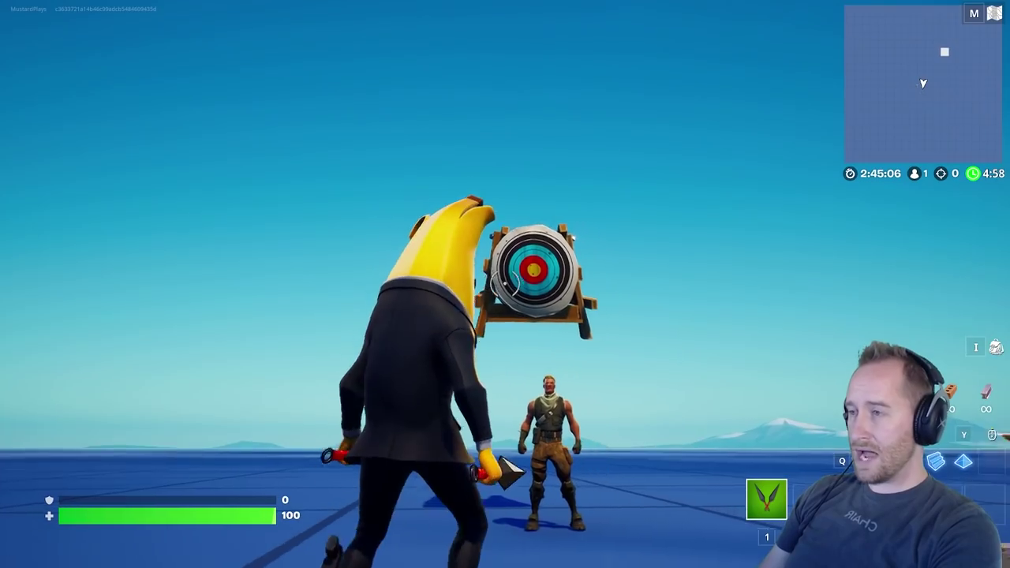
Step: Collect Rusty Cans and throw one at the floating target to knock the character down
{"action": "key", "text": "e"}
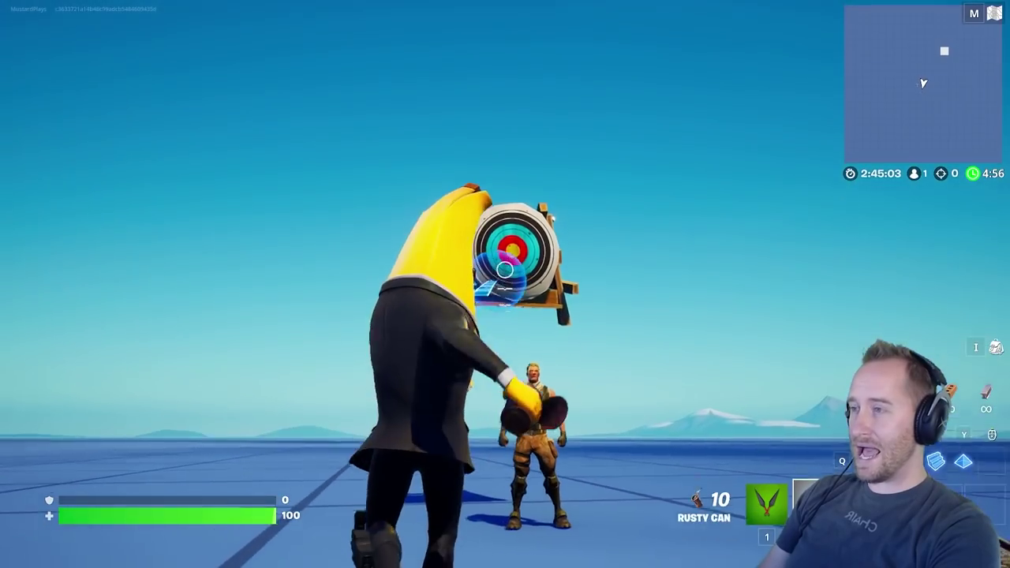
{"action": "key", "text": "w"}
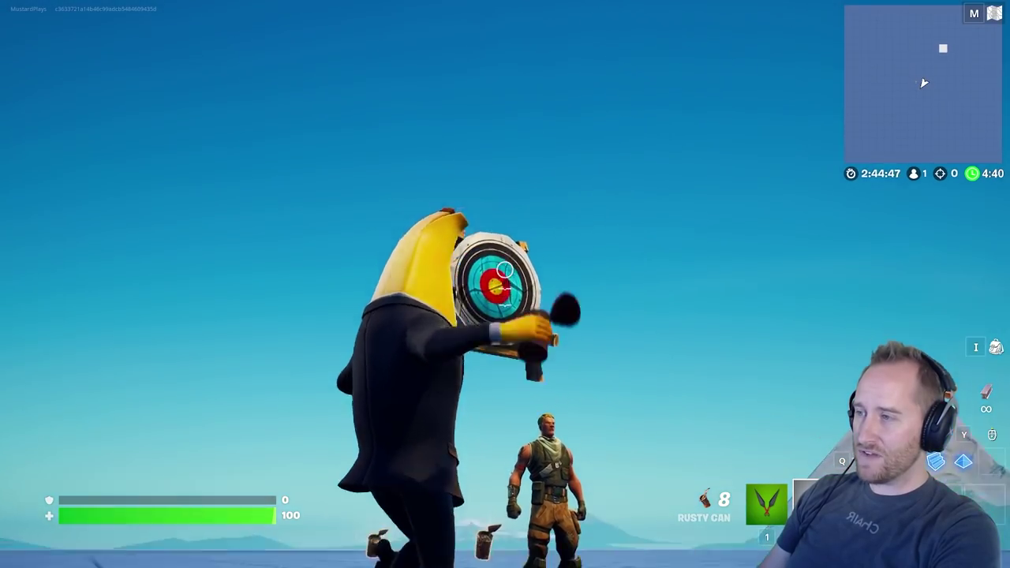
{"action": "left_click", "coordinate": [505, 270]}
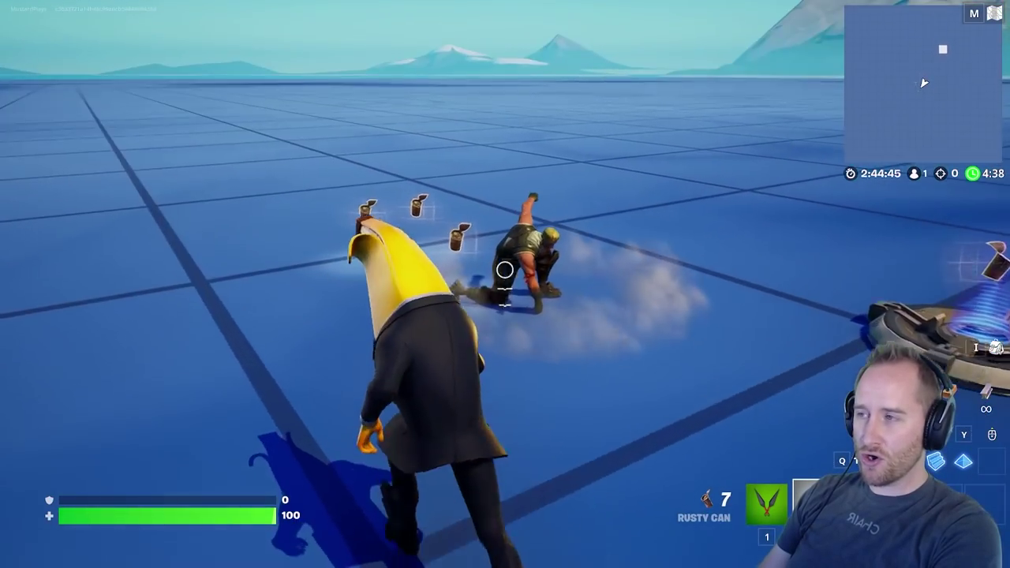
{"action": "key", "text": "w"}
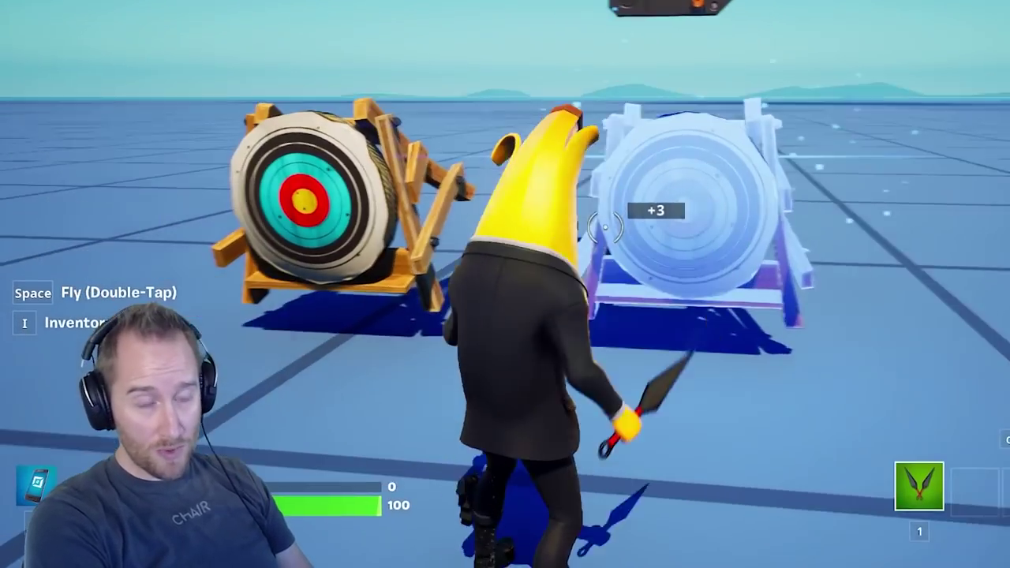
Step: Review the CH01 trigger's Triggered by Damage and Triggered by Items options
{"action": "key", "text": "w"}
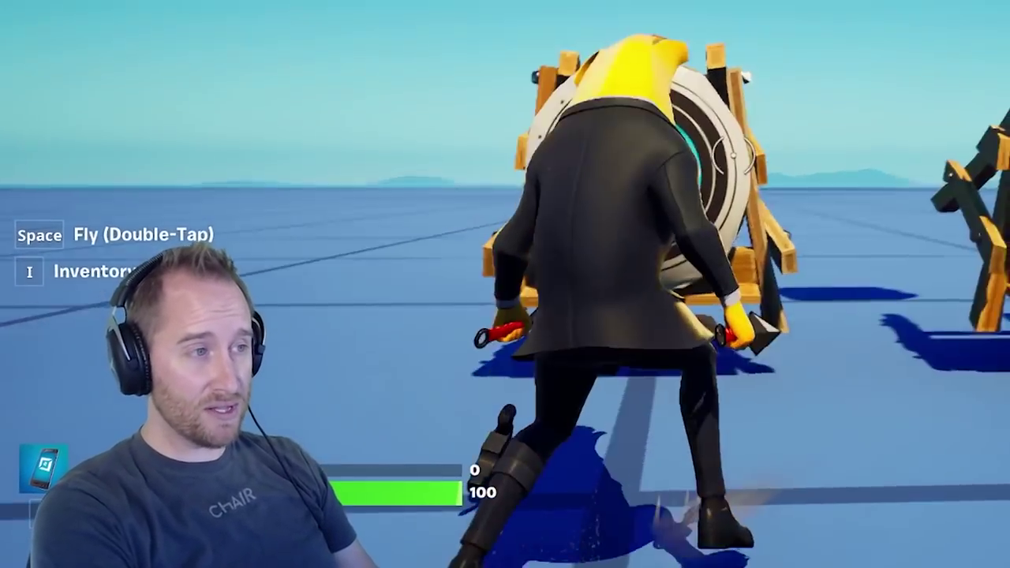
{"action": "key", "text": "w"}
{"action": "key", "text": "e"}
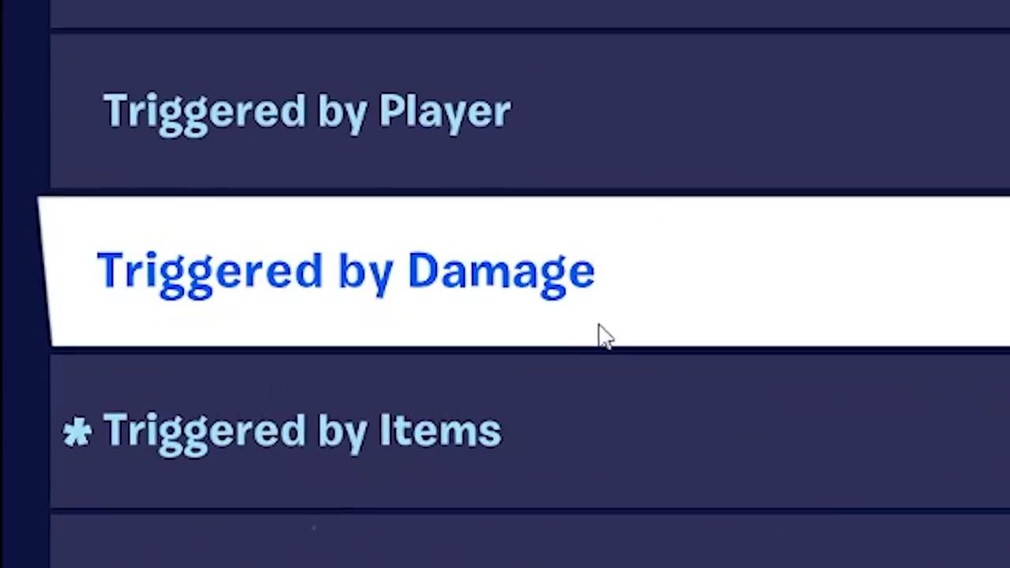
{"action": "scroll", "coordinate": [604, 335], "scroll_direction": "down", "scroll_amount": 2}
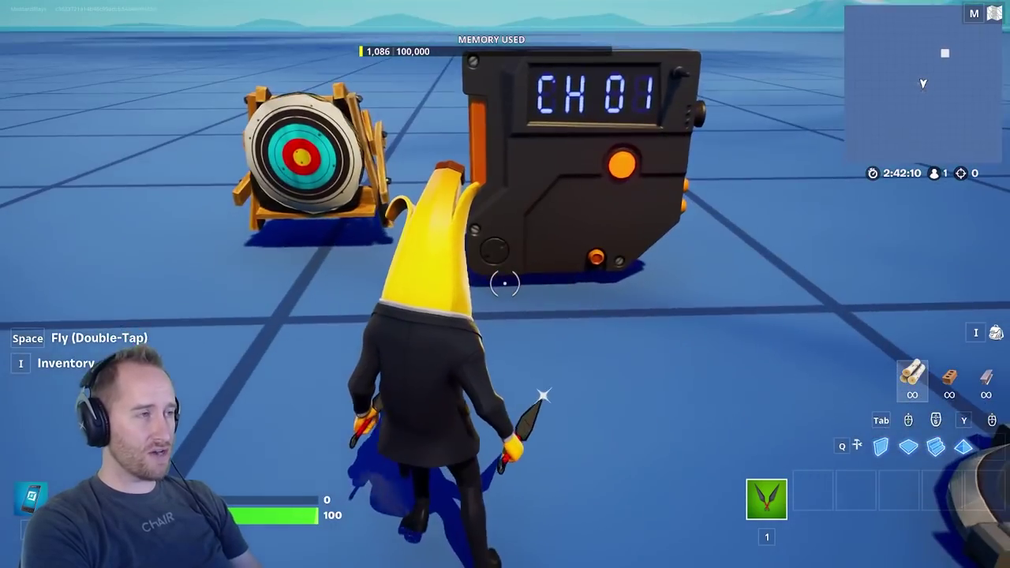
Step: Start a test round and shoot the target several times with the Hop Rock Dualies
{"action": "key", "text": "Escape"}
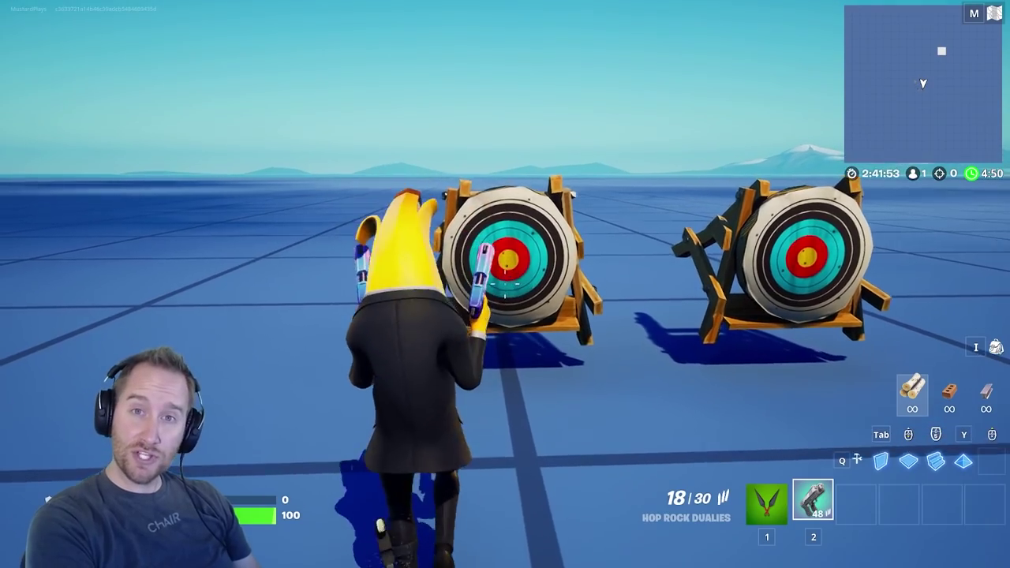
{"action": "left_click", "coordinate": [506, 277]}
{"action": "left_click", "coordinate": [506, 278]}
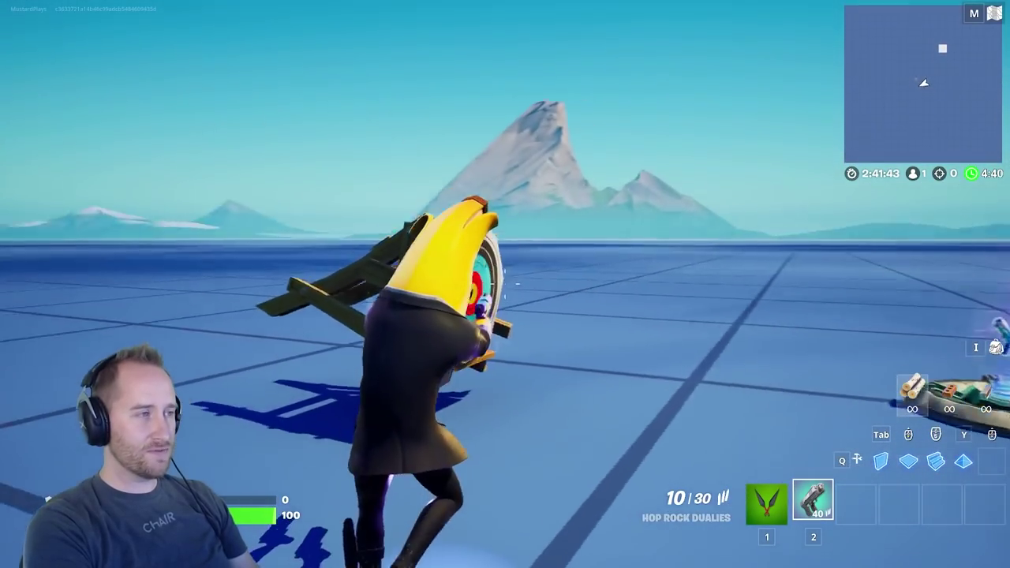
{"action": "left_click", "coordinate": [505, 278]}
{"action": "left_click", "coordinate": [506, 278]}
{"action": "left_click", "coordinate": [506, 277]}
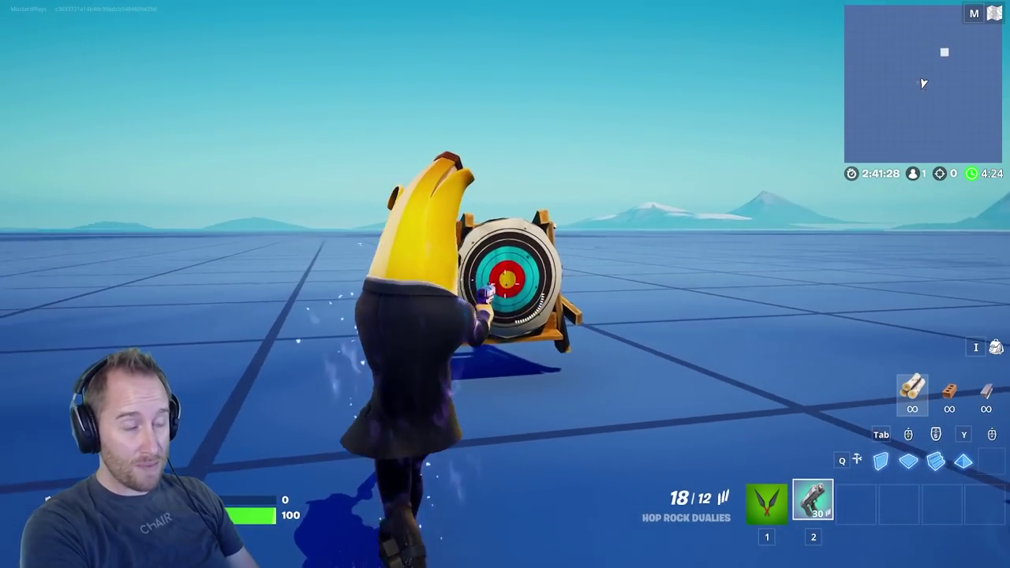
{"action": "left_click", "coordinate": [506, 278]}
{"action": "left_click", "coordinate": [506, 278]}
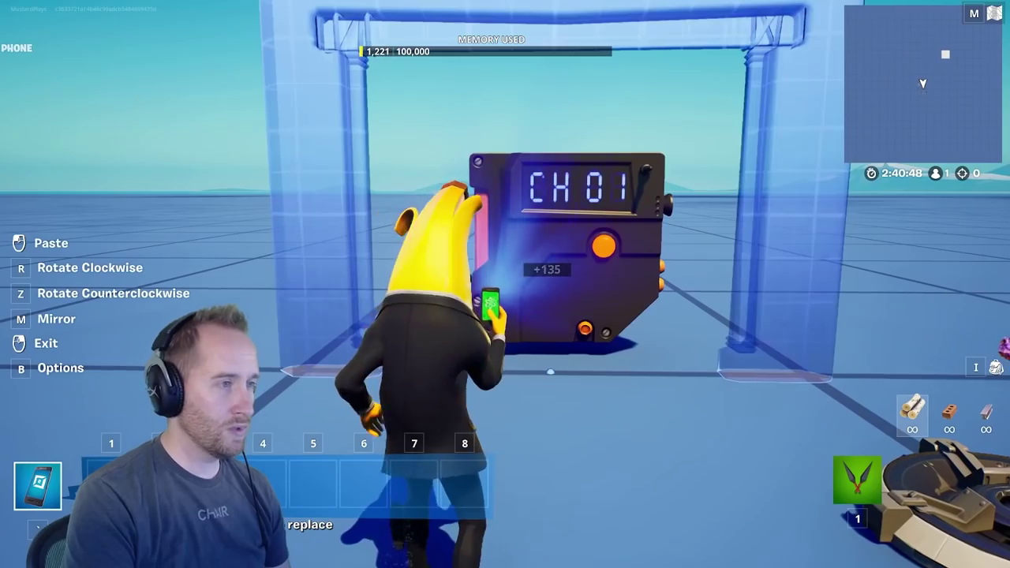
Step: Place the wooden gateway frame around the CH01 trigger and pick up the wall trigger with the phone
{"action": "left_click", "coordinate": [505, 283]}
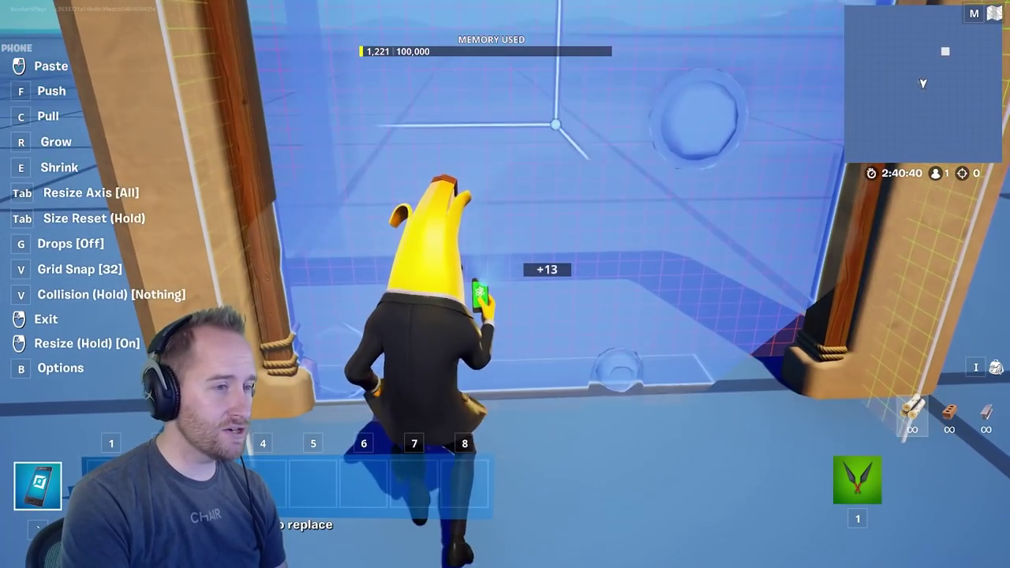
{"action": "left_click", "coordinate": [505, 282]}
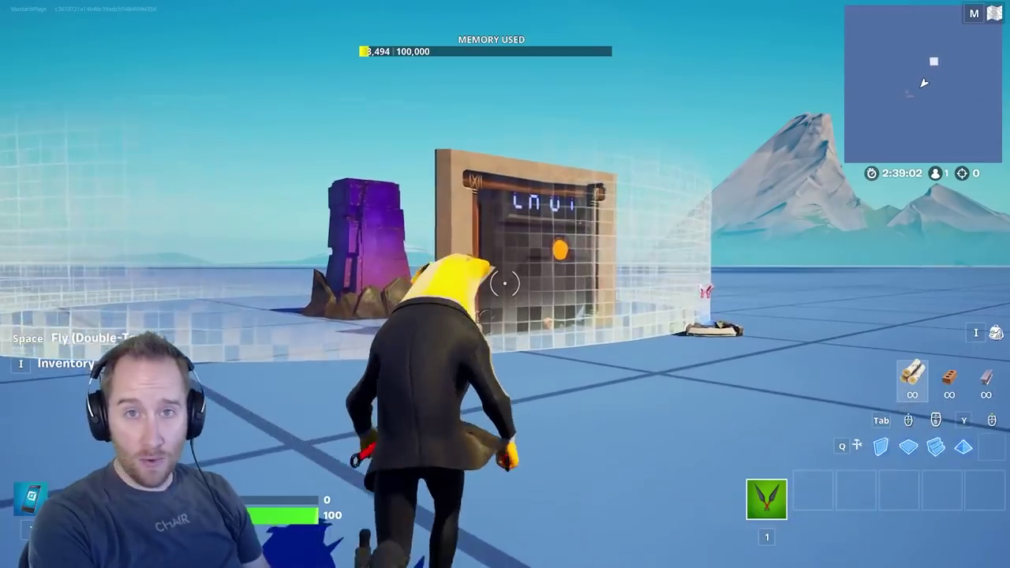
{"action": "key", "text": "w"}
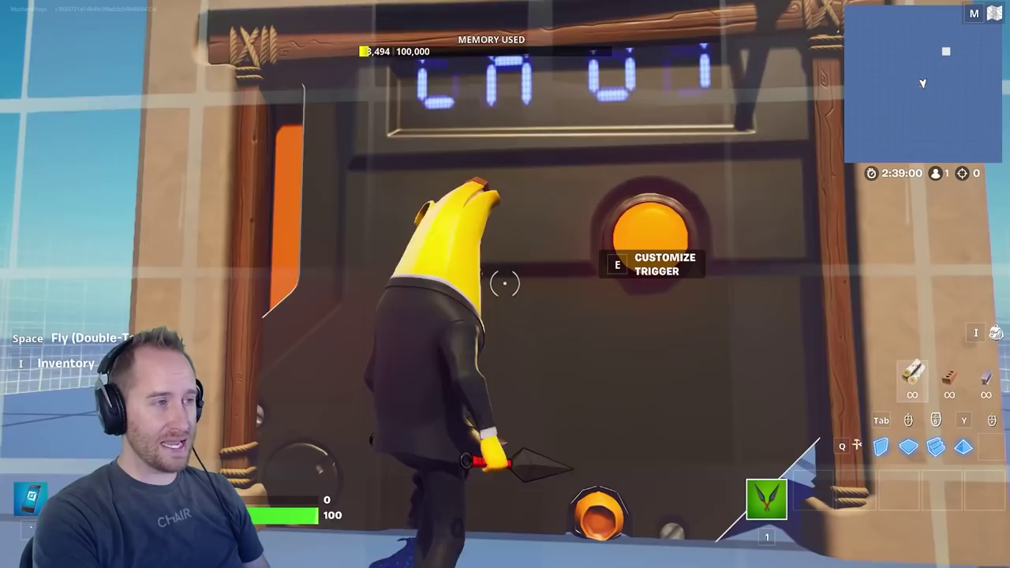
{"action": "key", "text": "1"}
{"action": "left_click", "coordinate": [505, 284]}
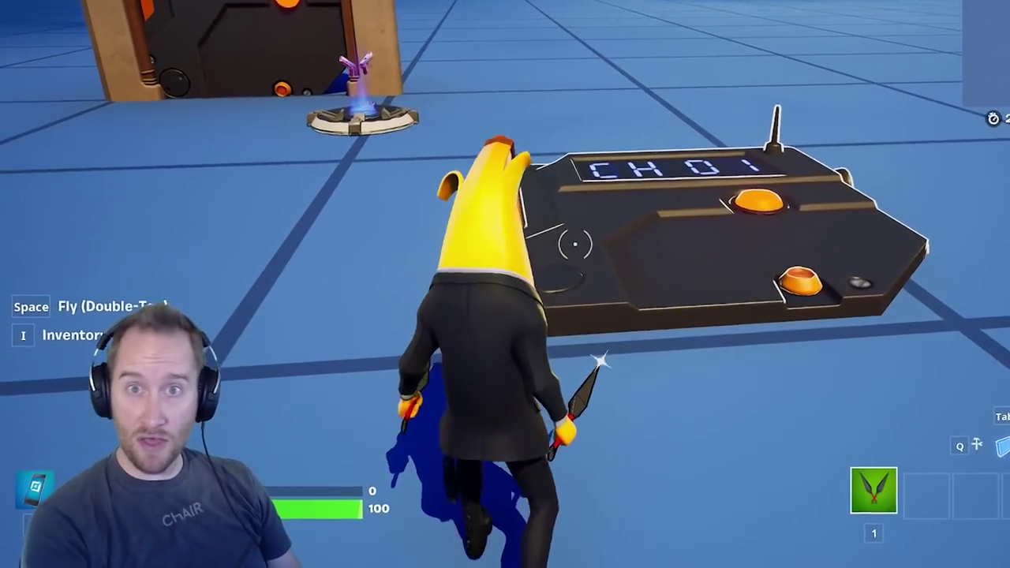
Step: Change the blue wall trigger plate's Activating Team from ANY to TEAM 2
{"action": "key", "text": "e"}
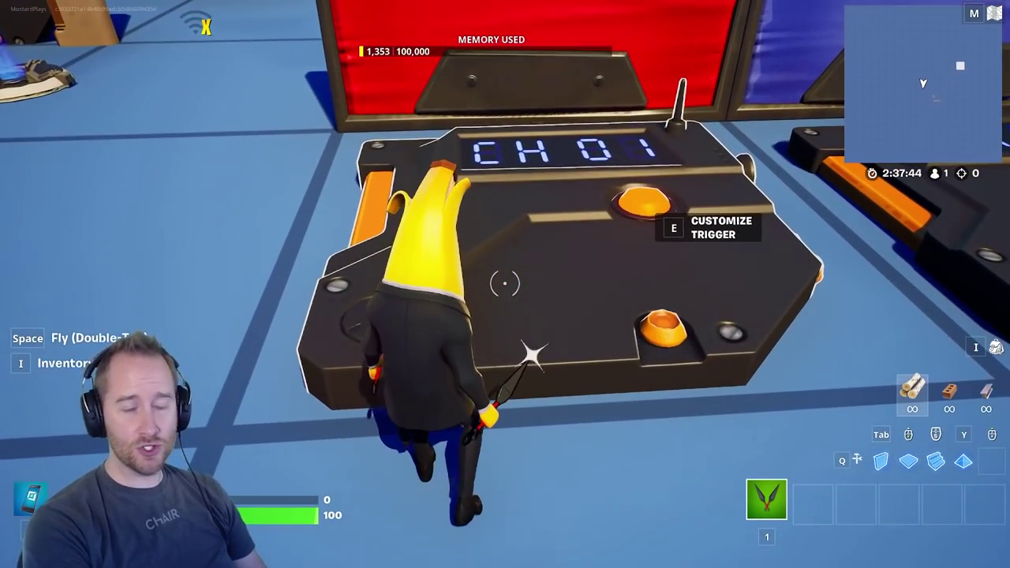
{"action": "key", "text": "e"}
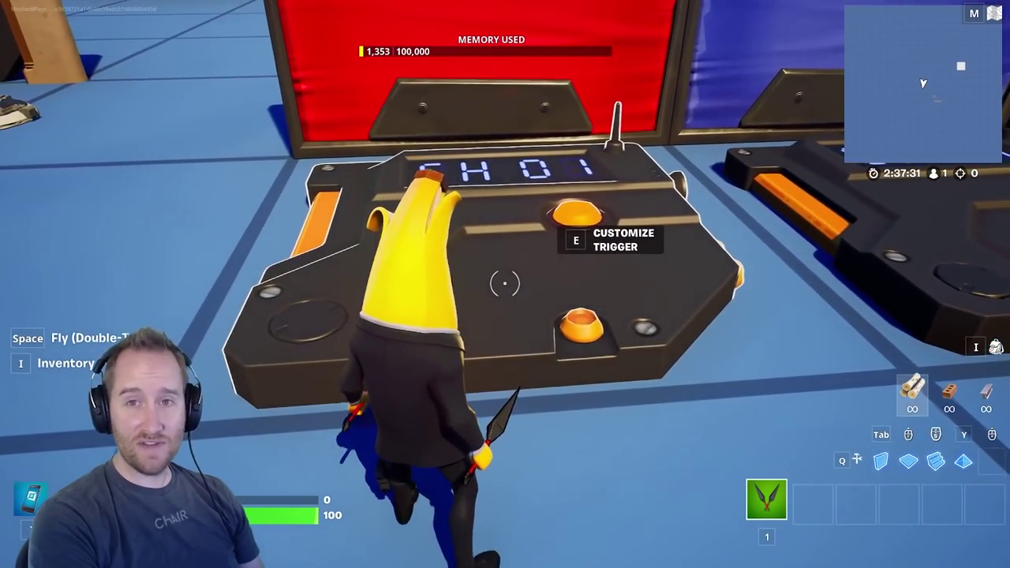
{"action": "key", "text": "d"}
{"action": "key", "text": "w"}
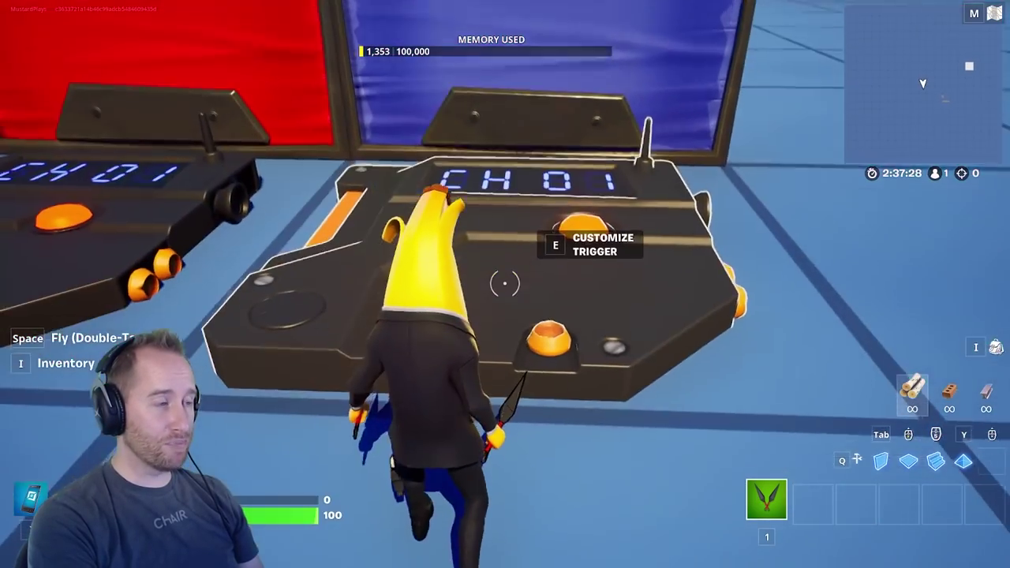
{"action": "key", "text": "e"}
{"action": "left_click", "coordinate": [465, 153]}
{"action": "left_click", "coordinate": [465, 153]}
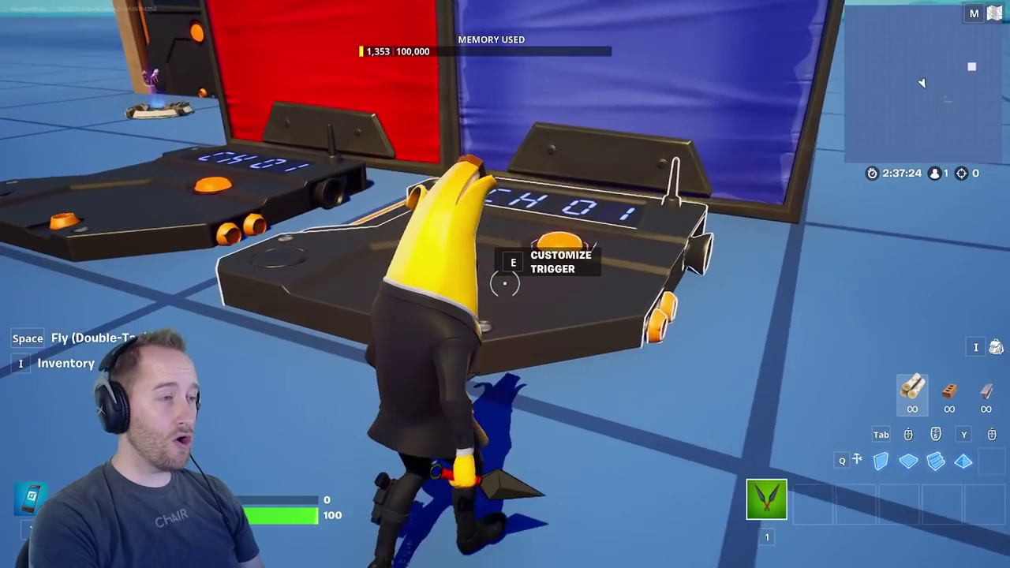
Step: Confirm the TEAM 2 setting, then walk on and off the trigger pads to test them
{"action": "key", "text": "w"}
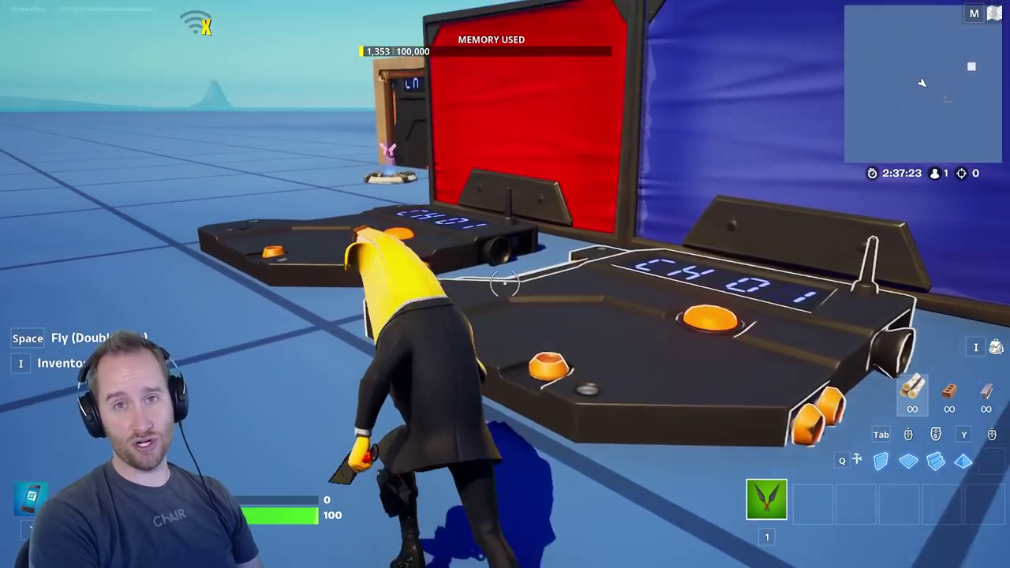
{"action": "key", "text": "e"}
{"action": "key", "text": "Return"}
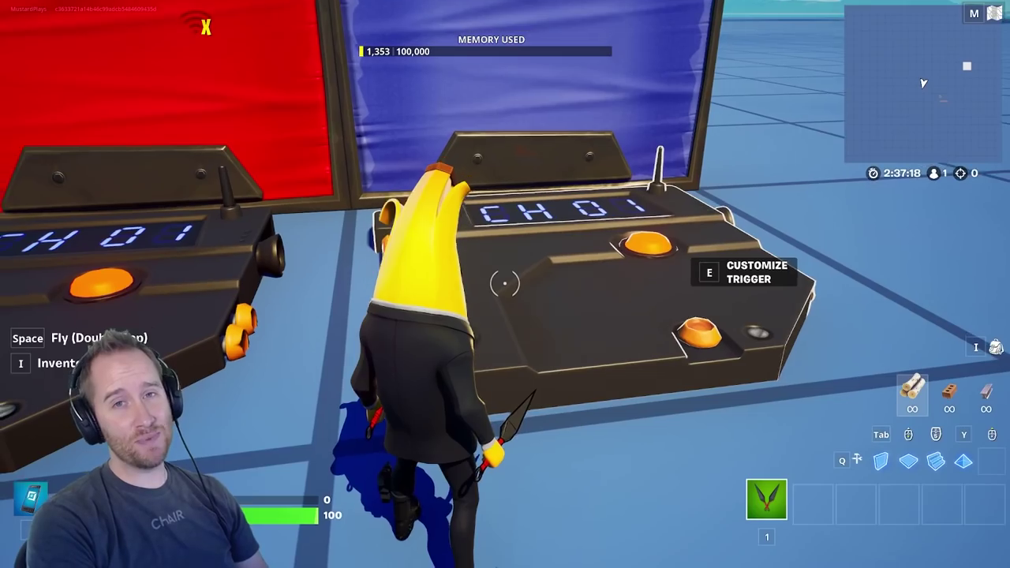
{"action": "key", "text": "s"}
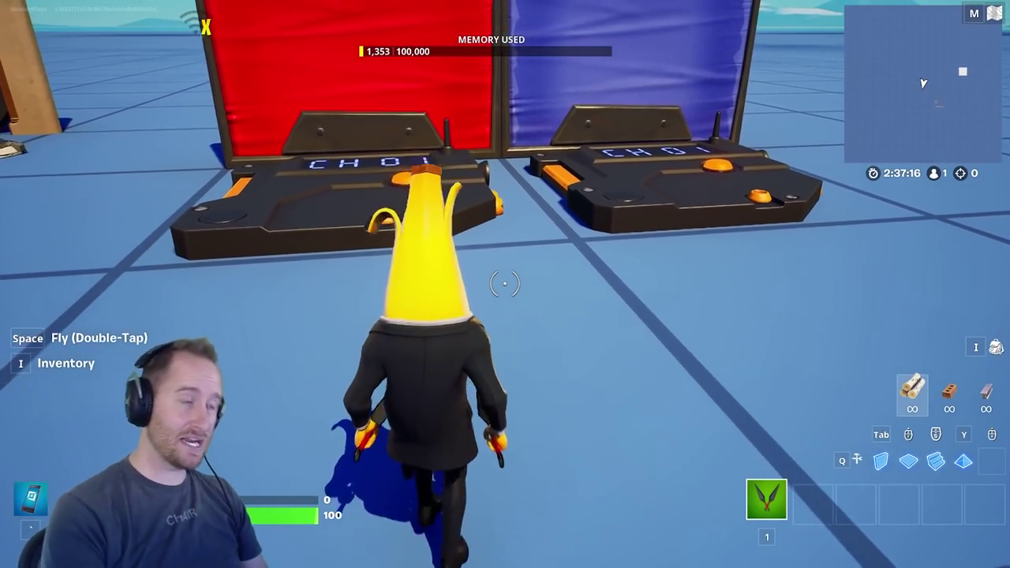
{"action": "key", "text": "w"}
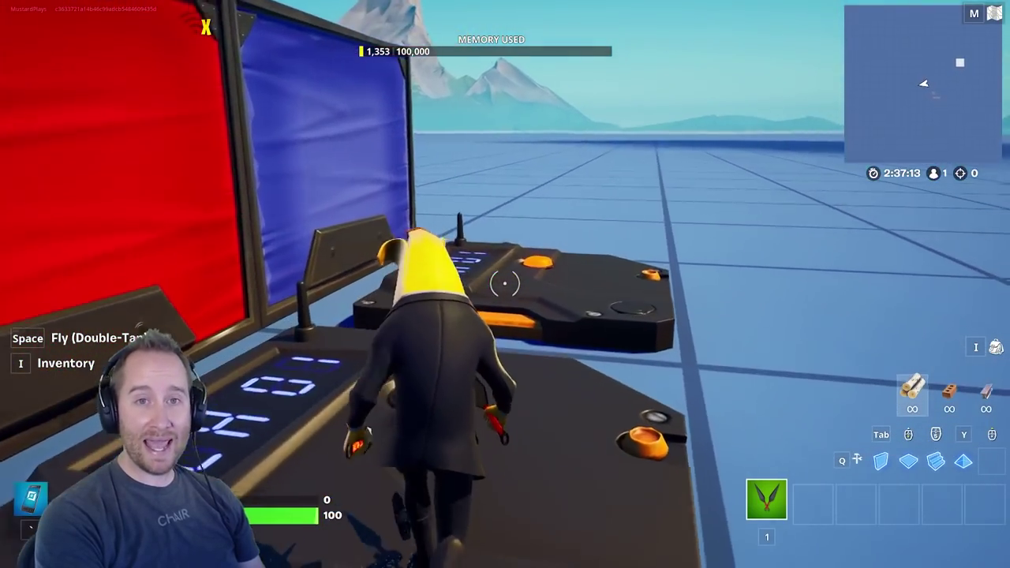
{"action": "key", "text": "s"}
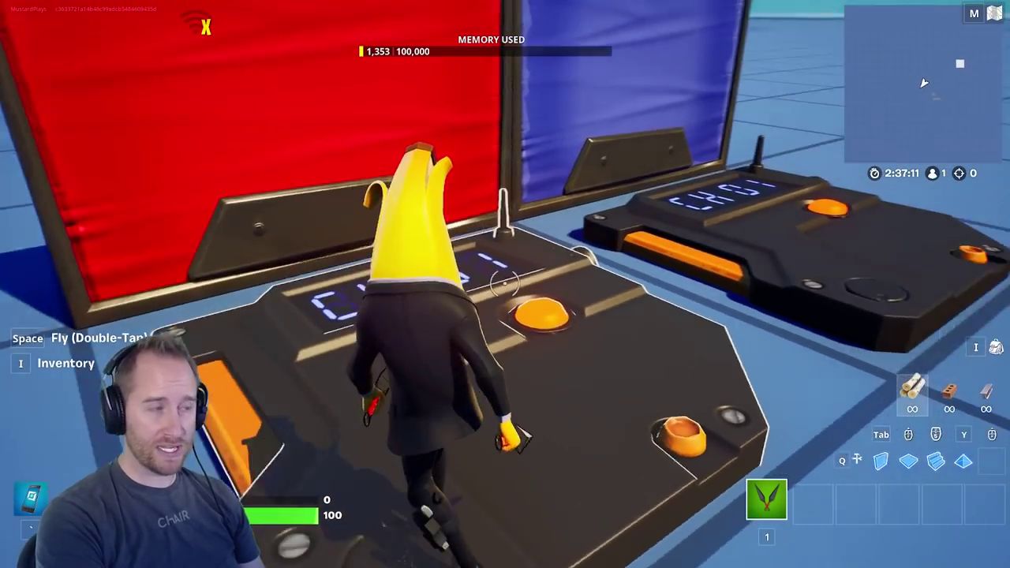
{"action": "key", "text": "w"}
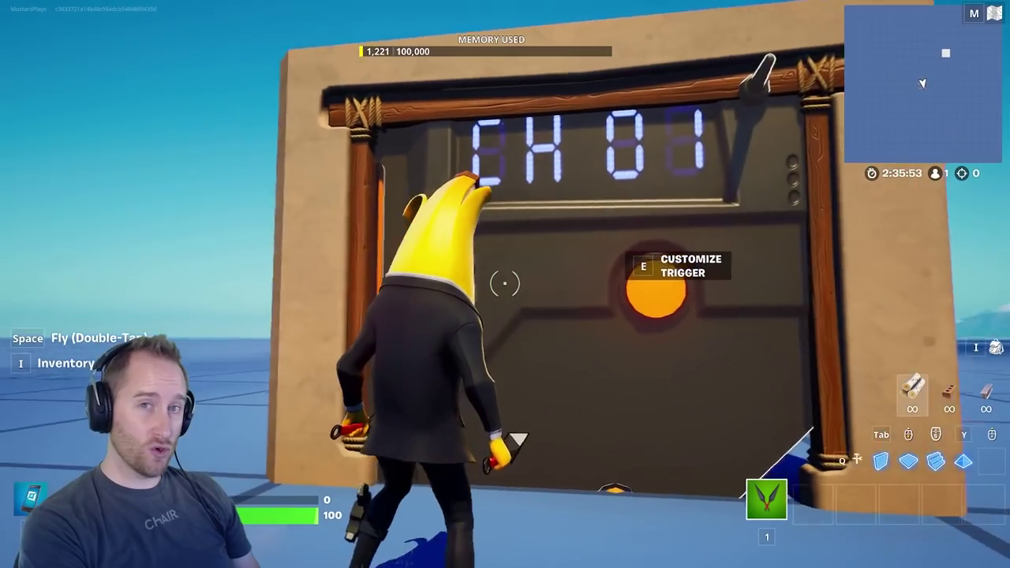
Step: Walk past the framed CH01 door to the CH01 trigger beside the weapon spawner and open its Customize panel
{"action": "key", "text": "w"}
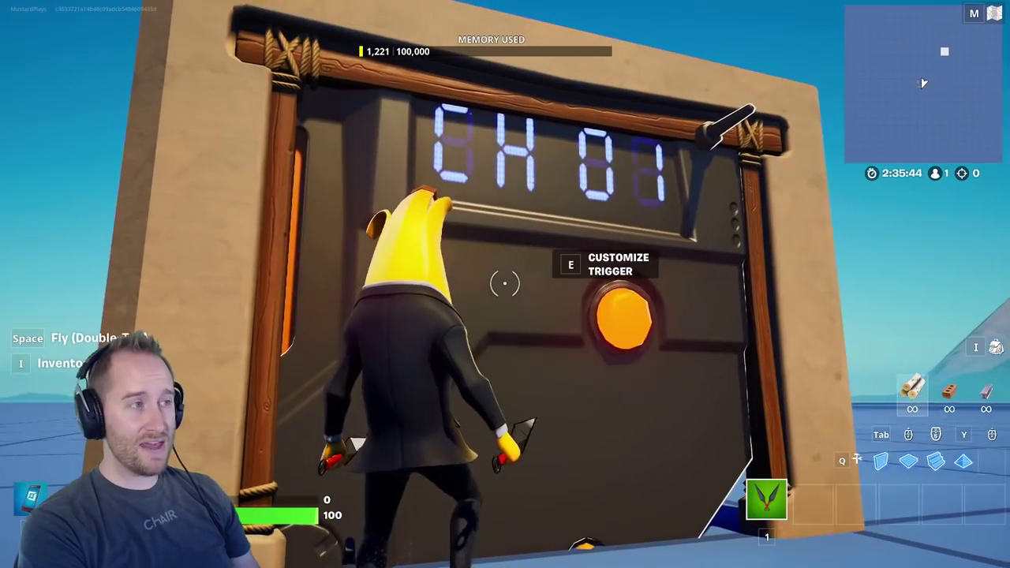
{"action": "key", "text": "w"}
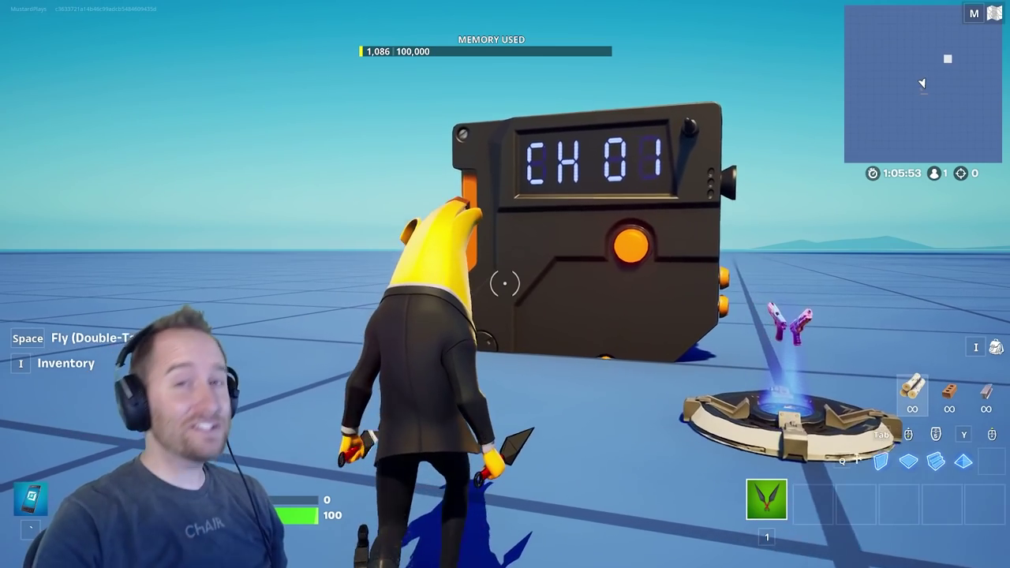
{"action": "key", "text": "w"}
{"action": "key", "text": "e"}
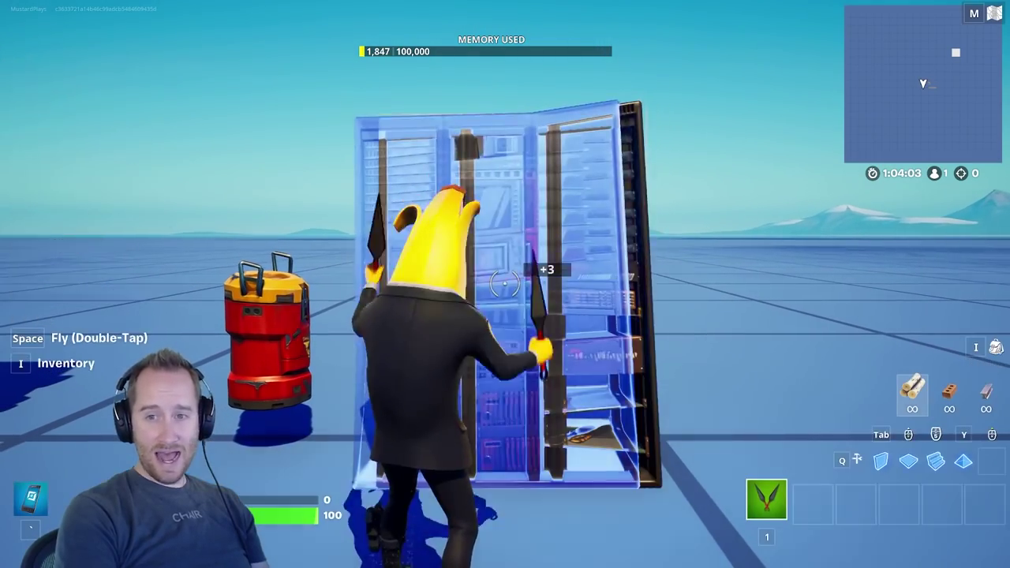
{"action": "left_click", "coordinate": [505, 284]}
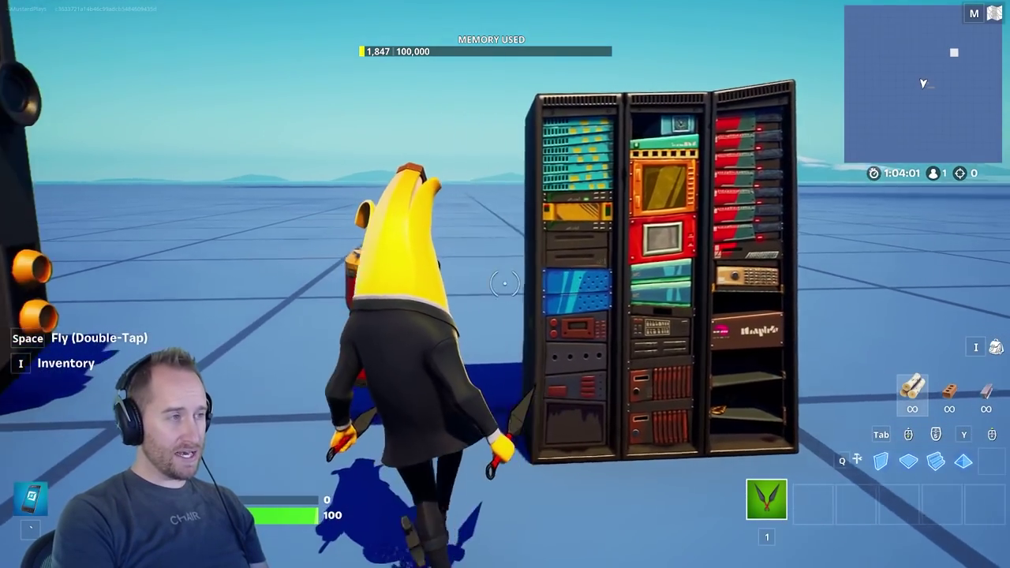
{"action": "key", "text": "grave"}
{"action": "left_click", "coordinate": [505, 284]}
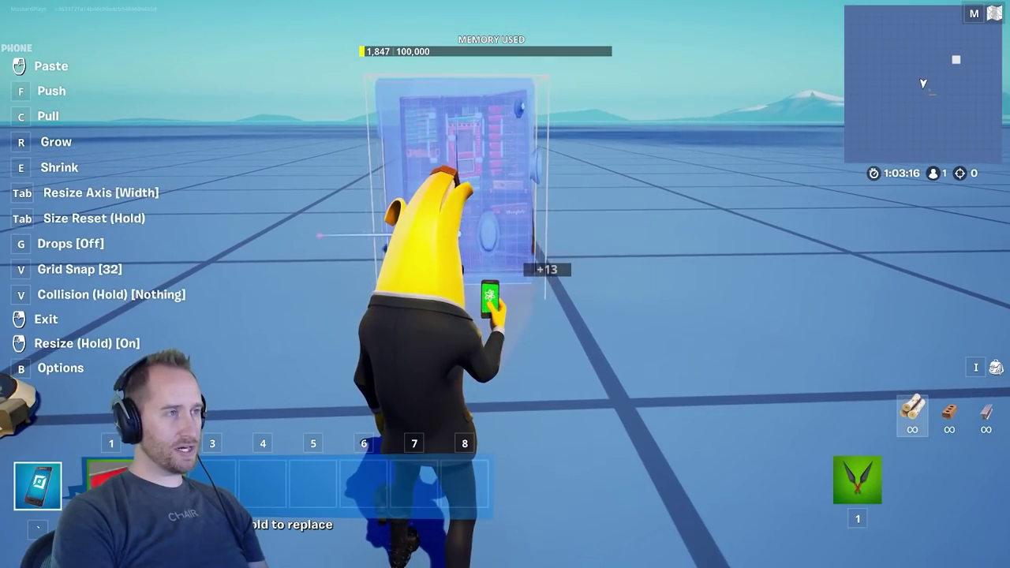
{"action": "key", "text": "w"}
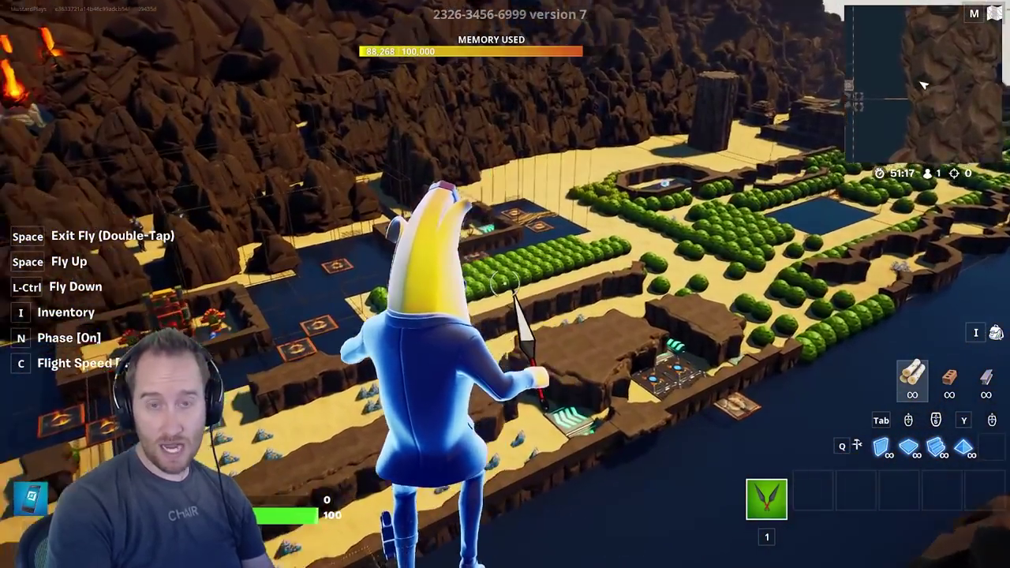
Step: Fly forward over the jungle island past the temple totem to the trigger on the wooden walkway
{"action": "key", "text": "w"}
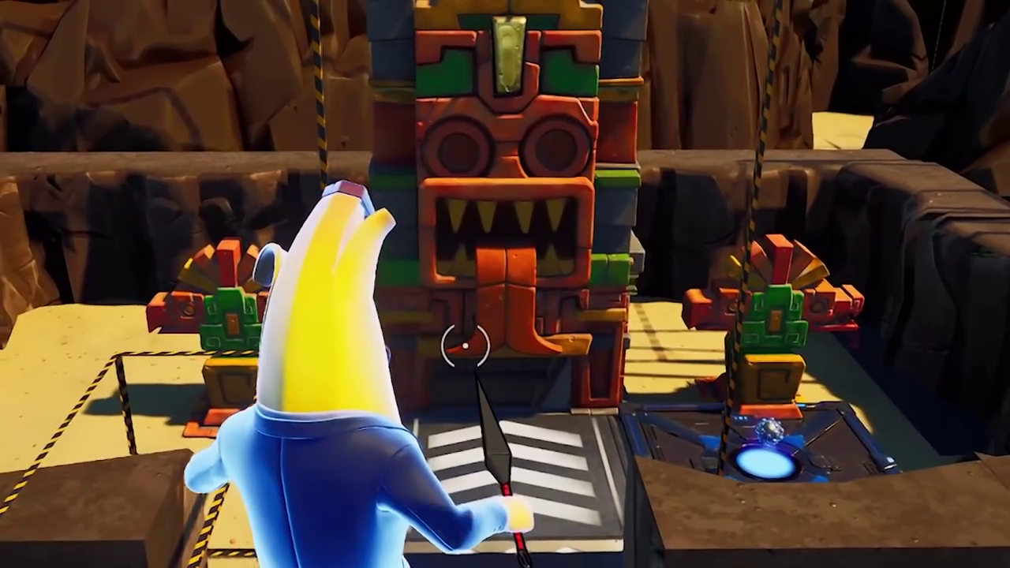
{"action": "key", "text": "w"}
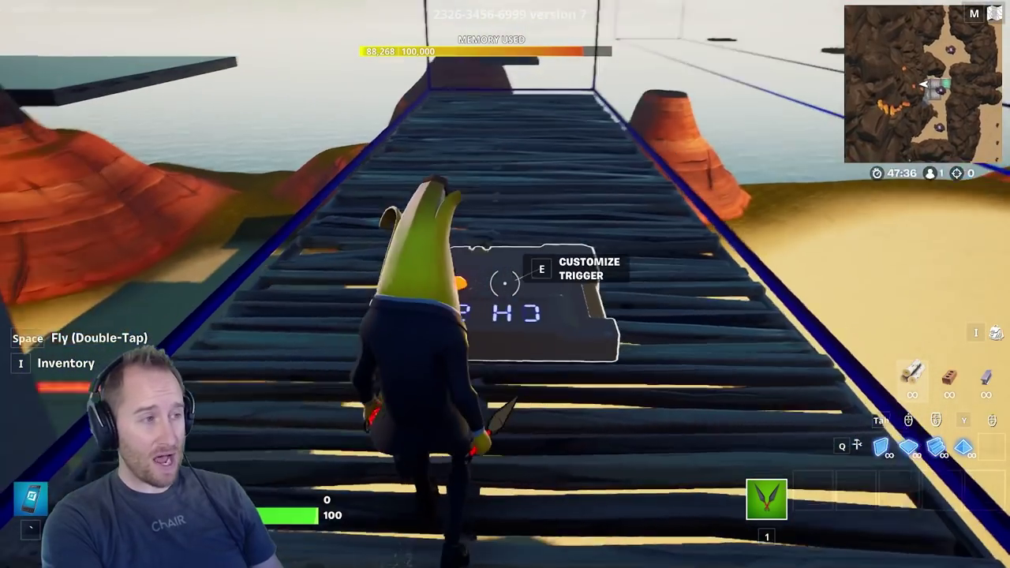
Step: Set the trigger to receive on Channel 2 and transmit on Channel 1, then save
{"action": "key", "text": "e"}
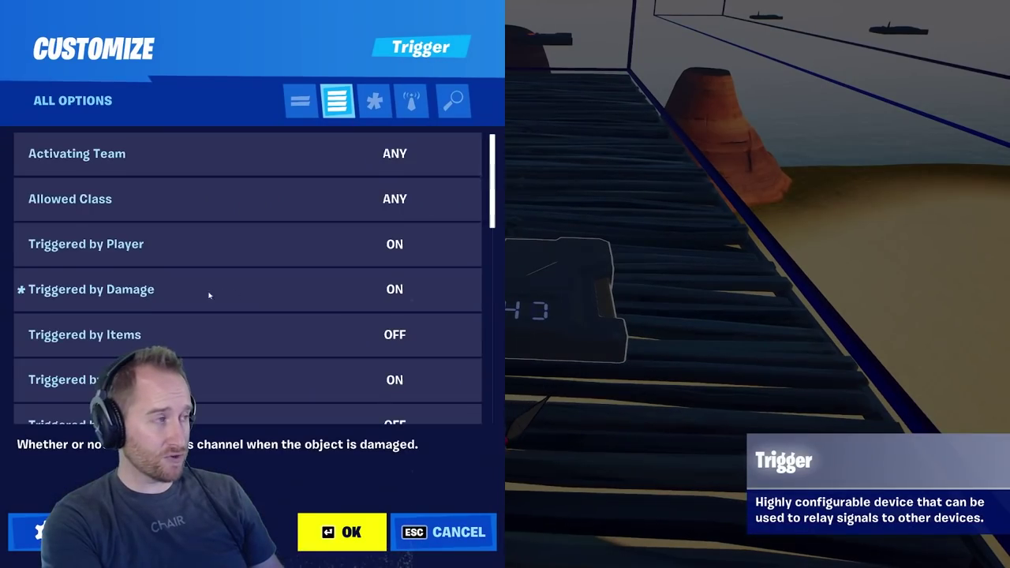
{"action": "scroll", "coordinate": [201, 269], "scroll_direction": "down", "scroll_amount": 5}
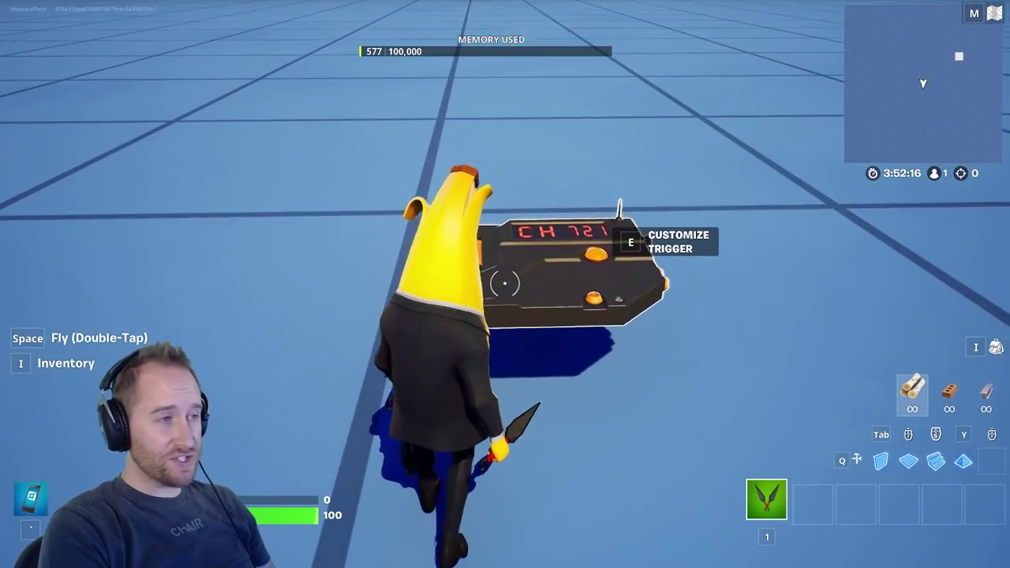
{"action": "key", "text": "e"}
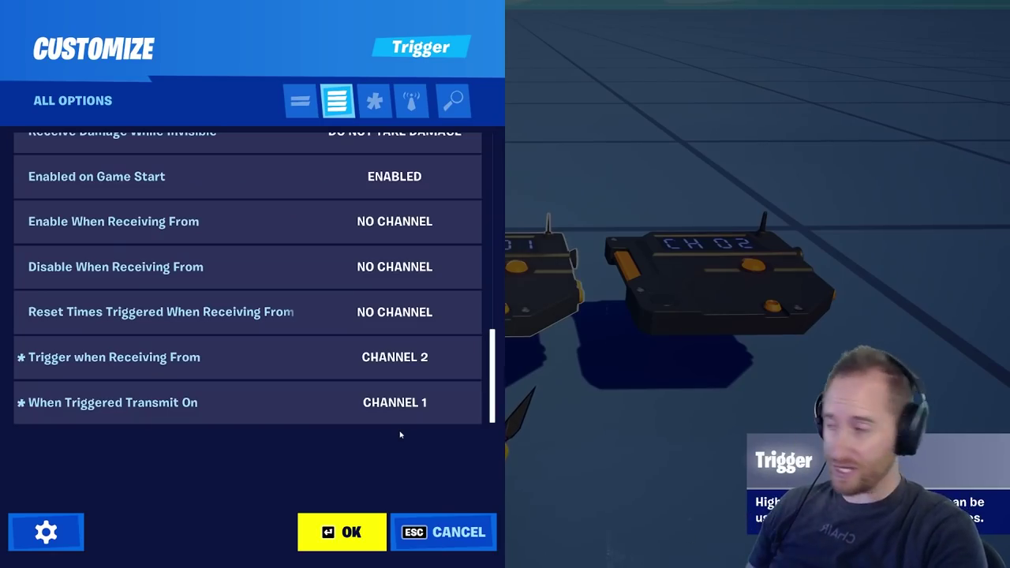
{"action": "left_click", "coordinate": [945, 245]}
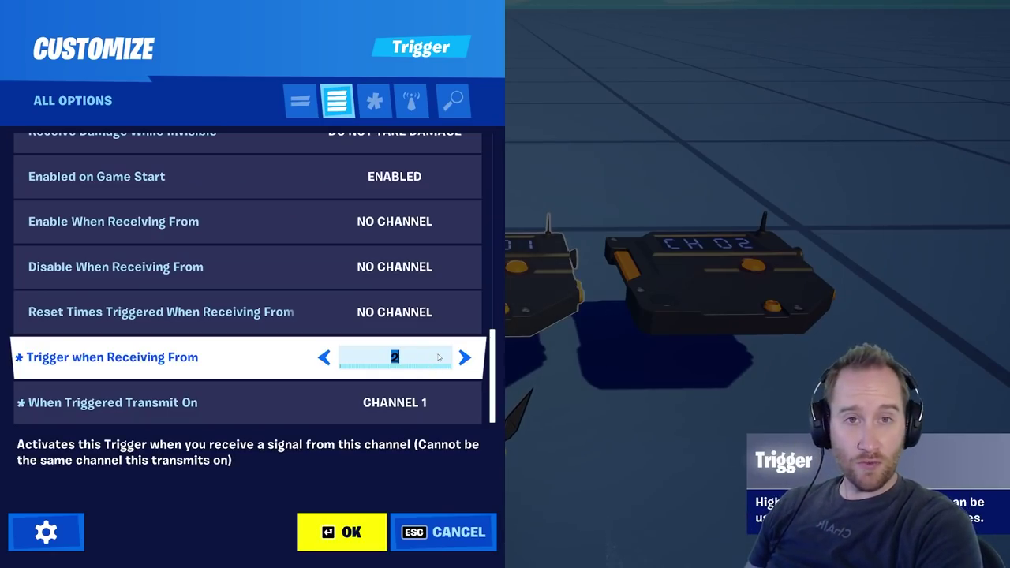
{"action": "left_click", "coordinate": [422, 467]}
{"action": "left_click", "coordinate": [356, 532]}
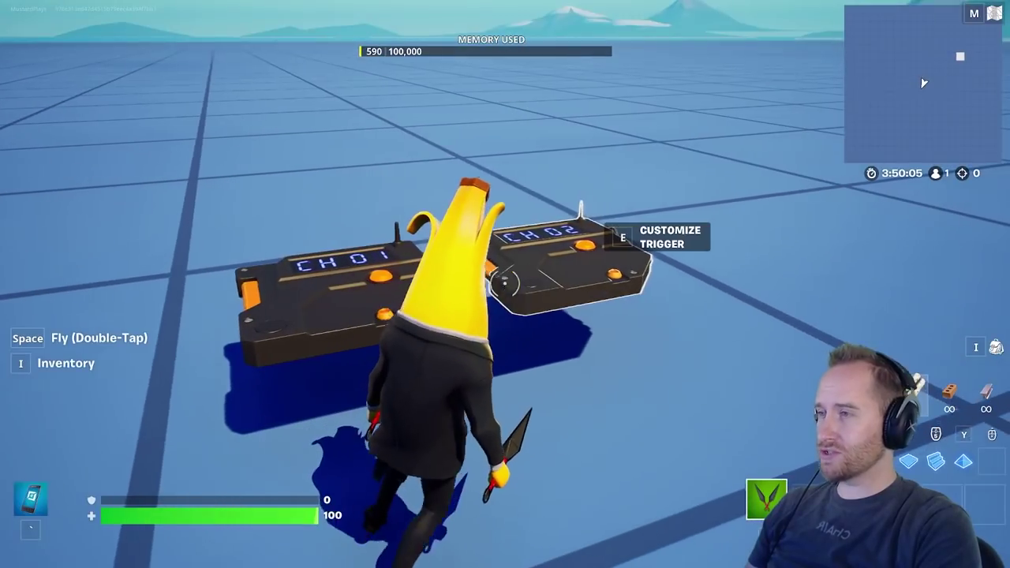
{"action": "key", "text": "e"}
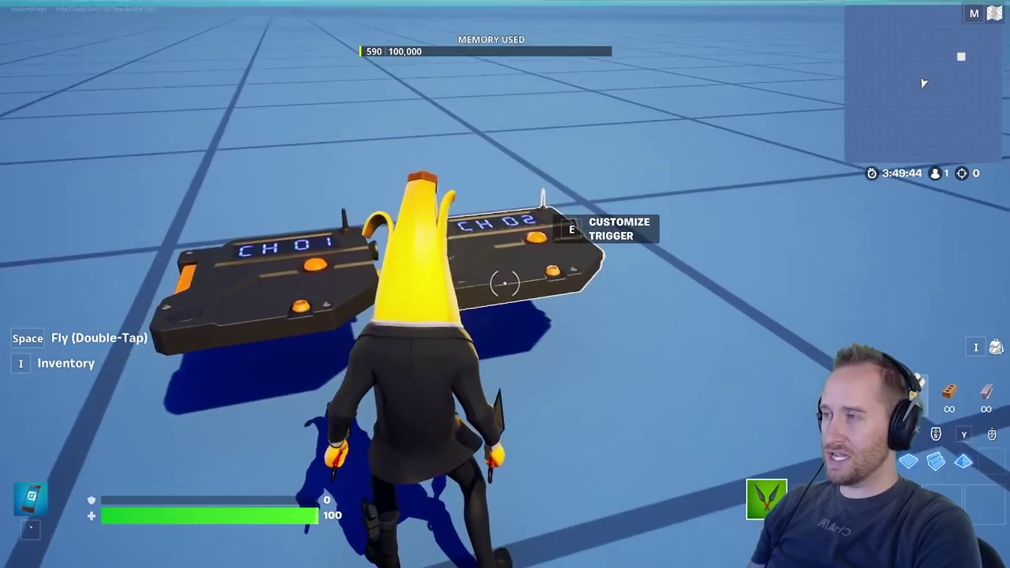
{"action": "key", "text": "s"}
{"action": "key", "text": "w"}
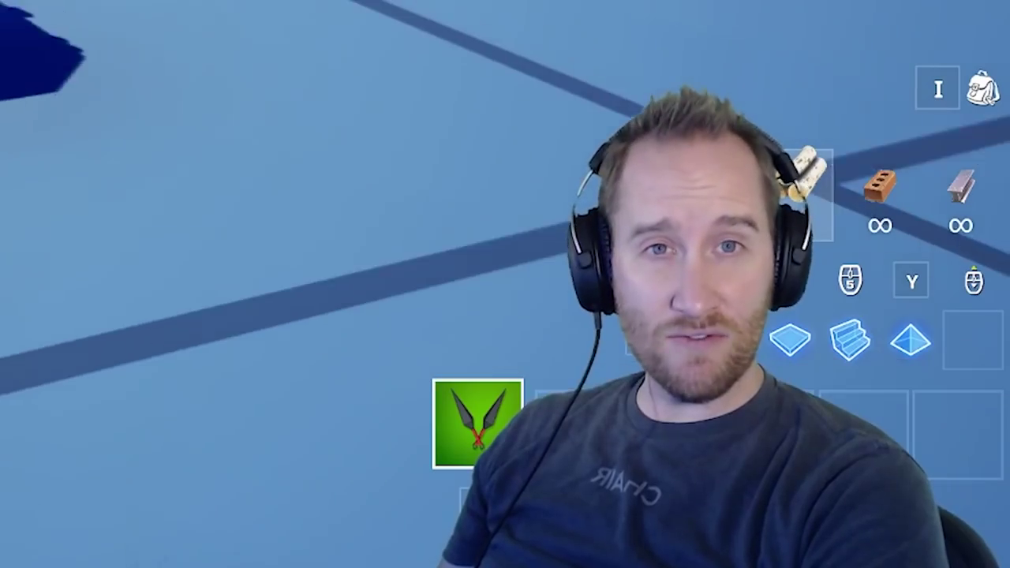
{"action": "key", "text": "w"}
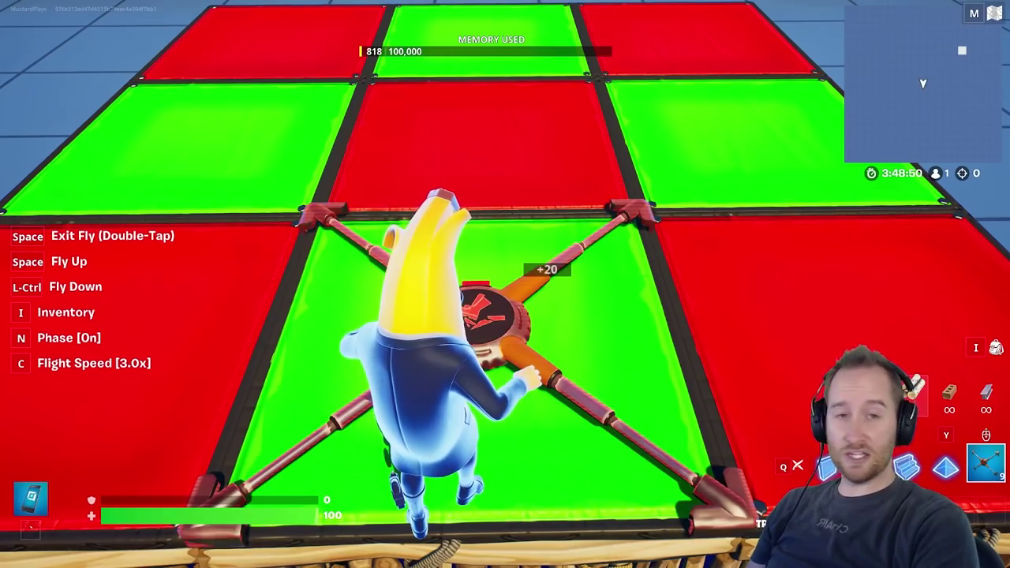
Step: Open the trick tile's Customize panel and review its channel settings
{"action": "key", "text": "e"}
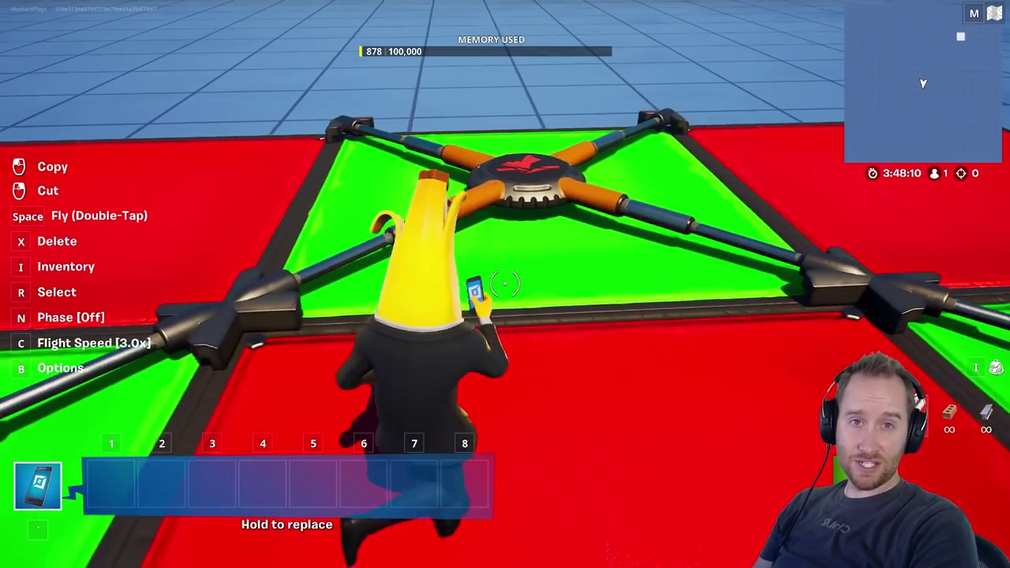
{"action": "key", "text": "e"}
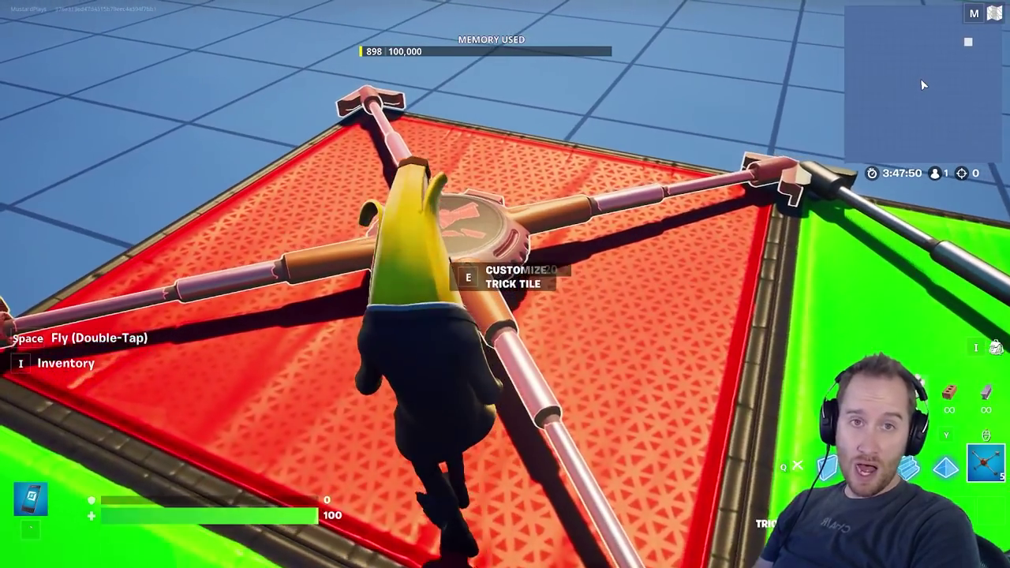
{"action": "key", "text": "e"}
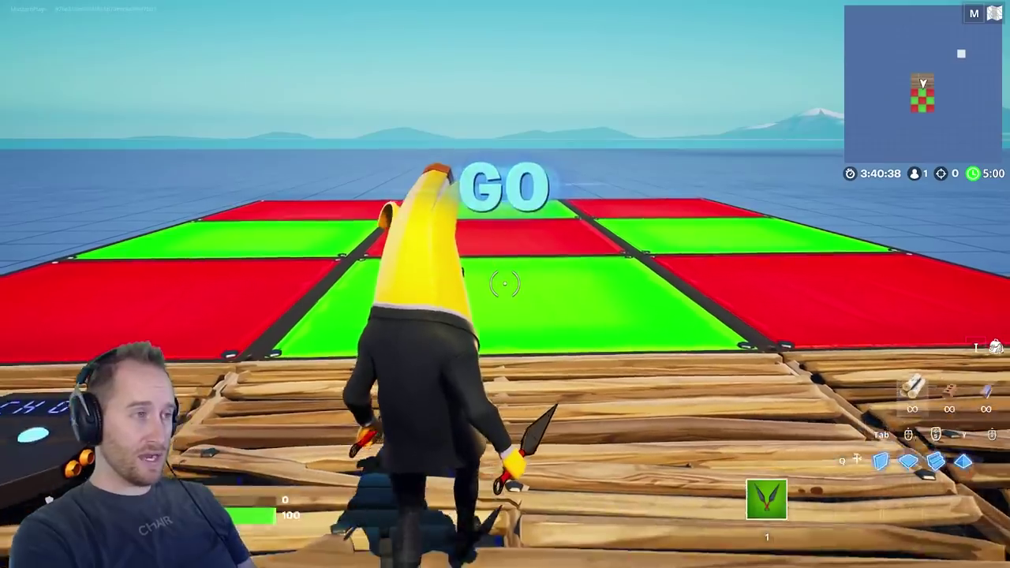
Step: Walk repeatedly over the CH 01 and CH 02 triggers, then walk among the remaining red tiles
{"action": "key", "text": "w"}
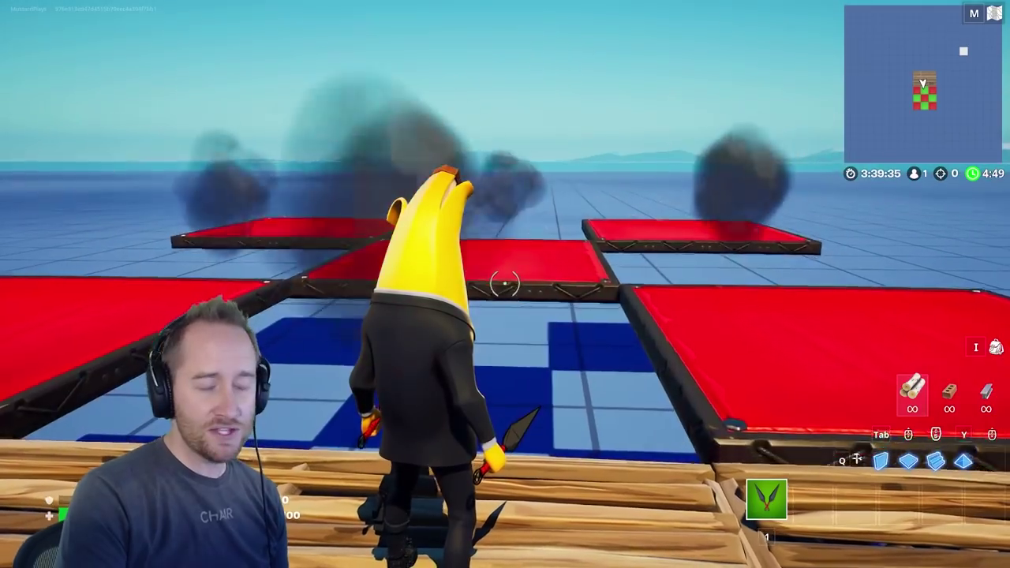
{"action": "key", "text": "w"}
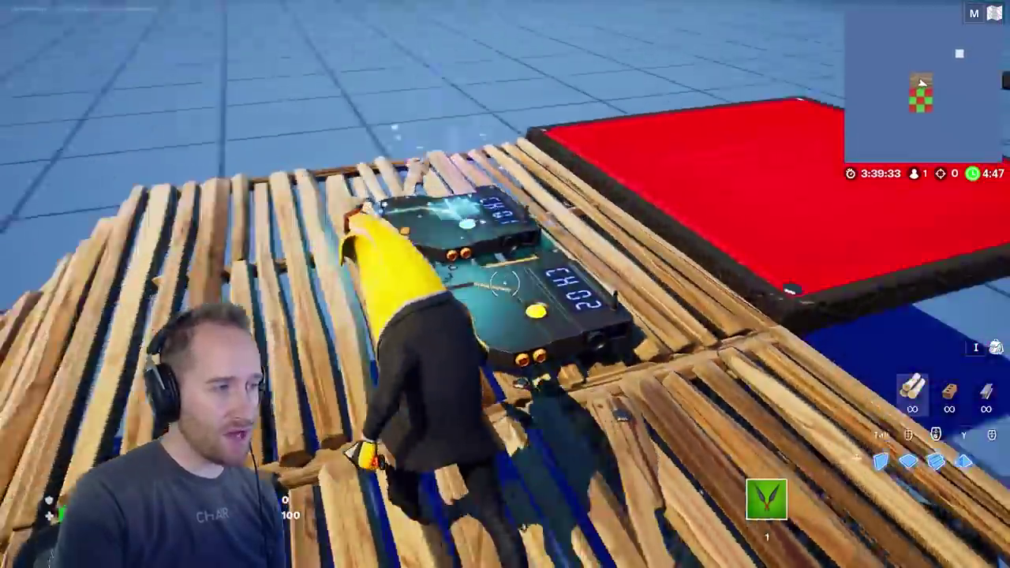
{"action": "key", "text": "w"}
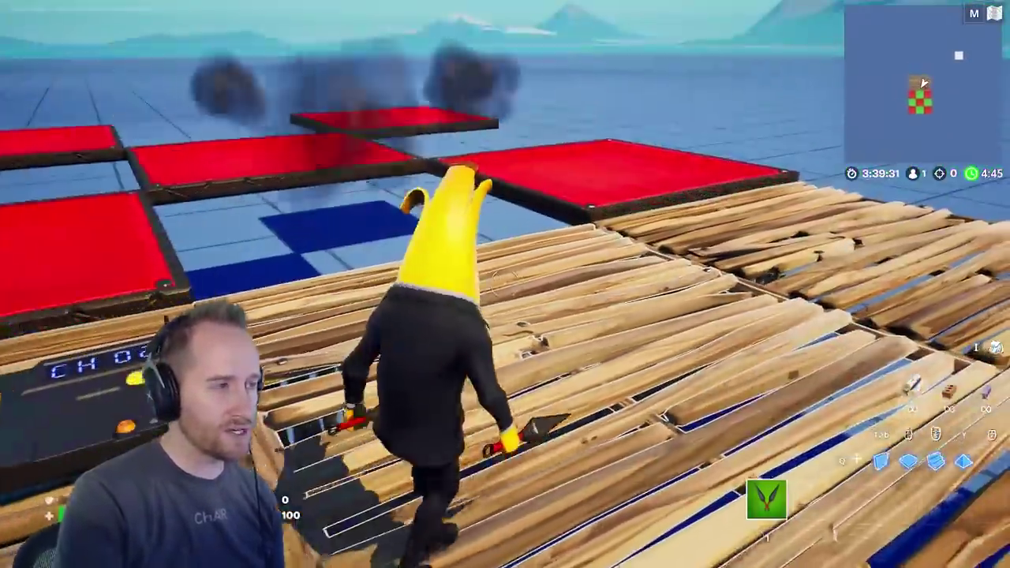
{"action": "key", "text": "w"}
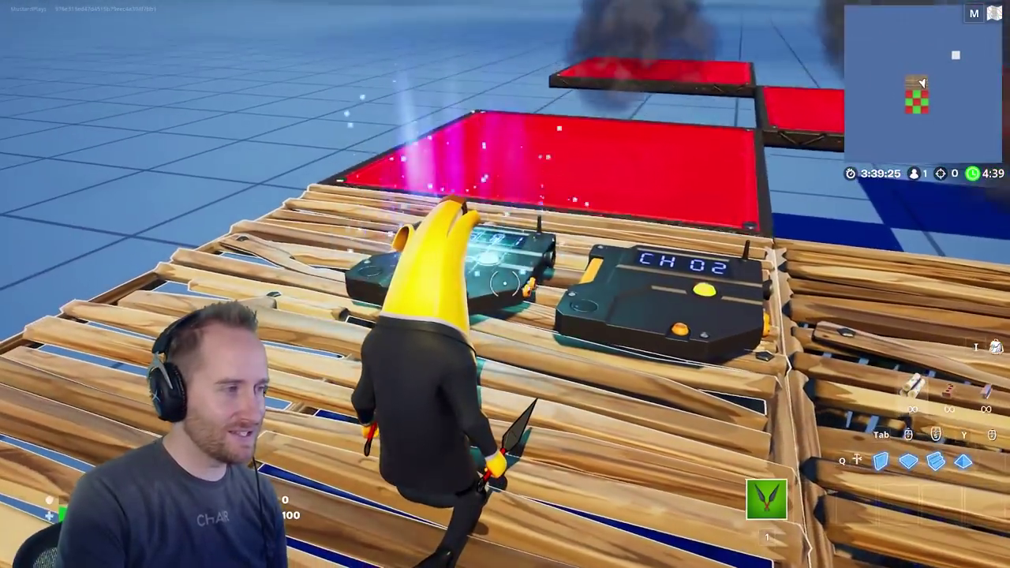
{"action": "key", "text": "w"}
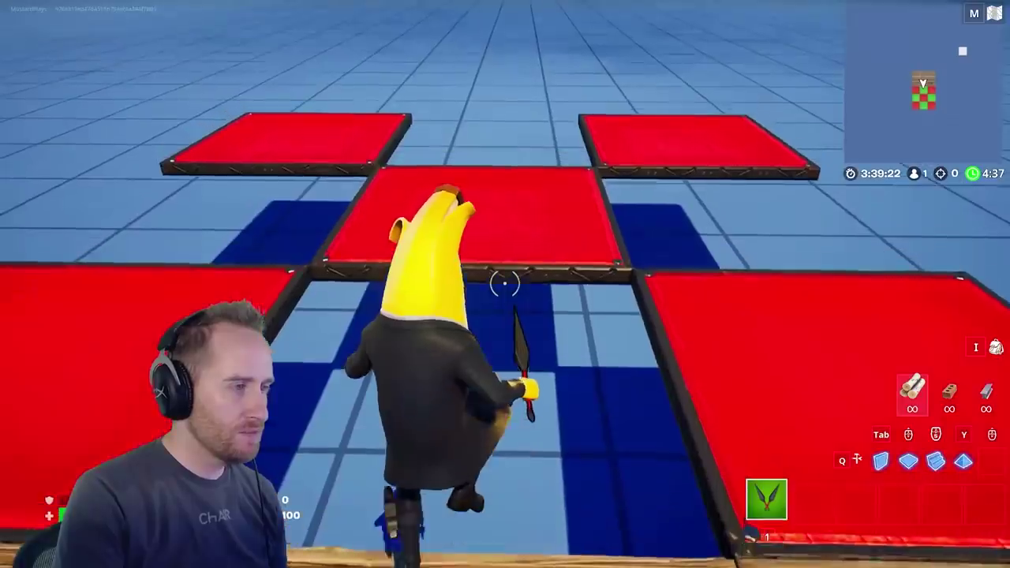
{"action": "key", "text": "w"}
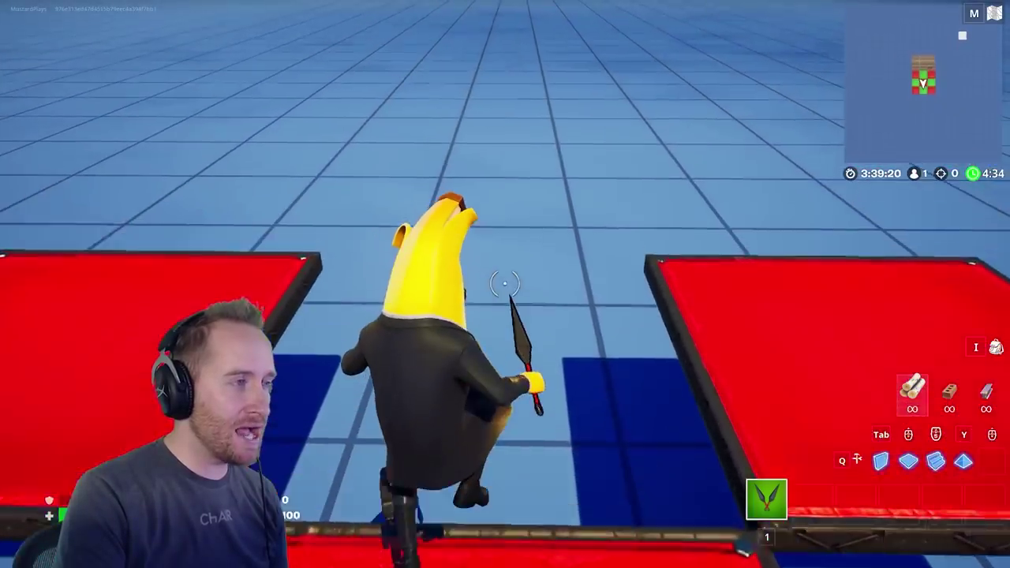